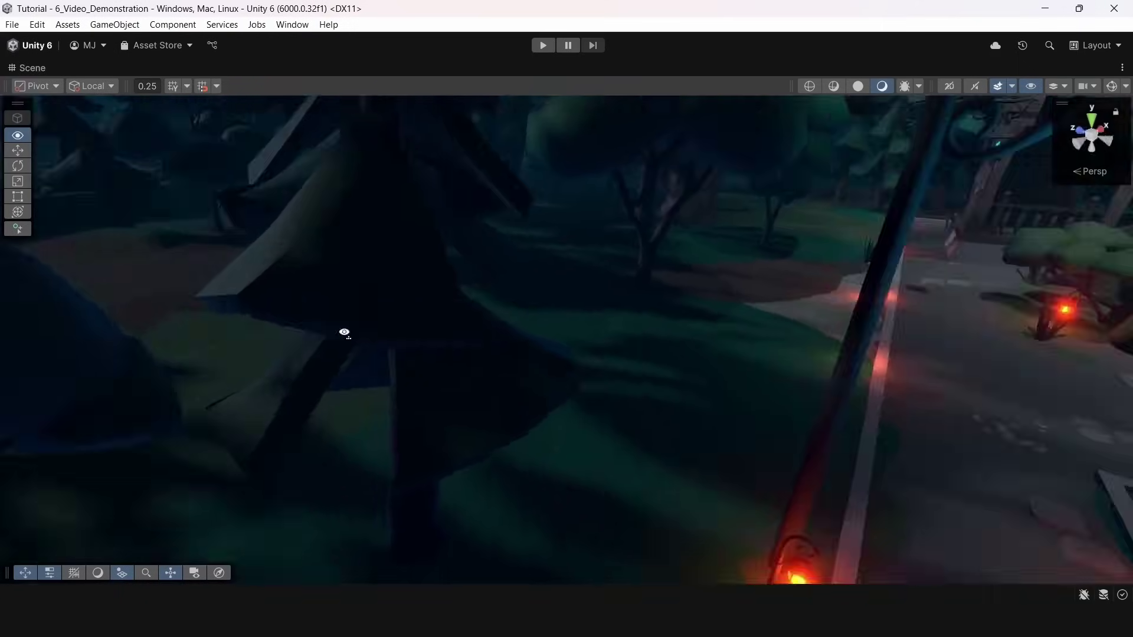
- Stop the running game and add a Particle System object named Fireflies to the scene
right_click_drag(342, 331, 472, 308)
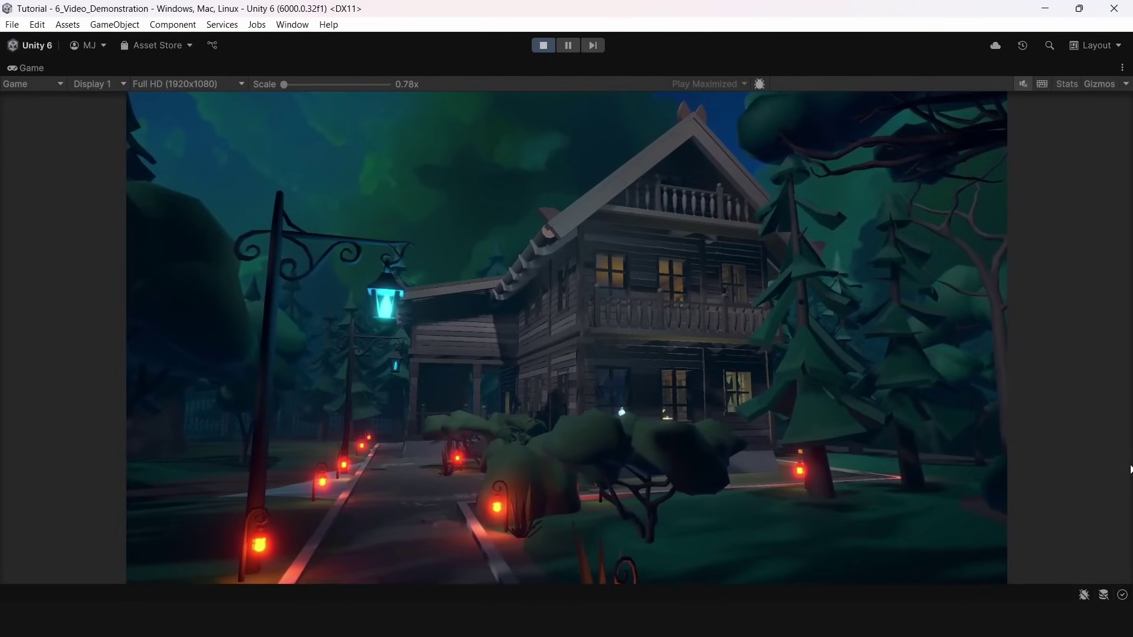
left_click(538, 47)
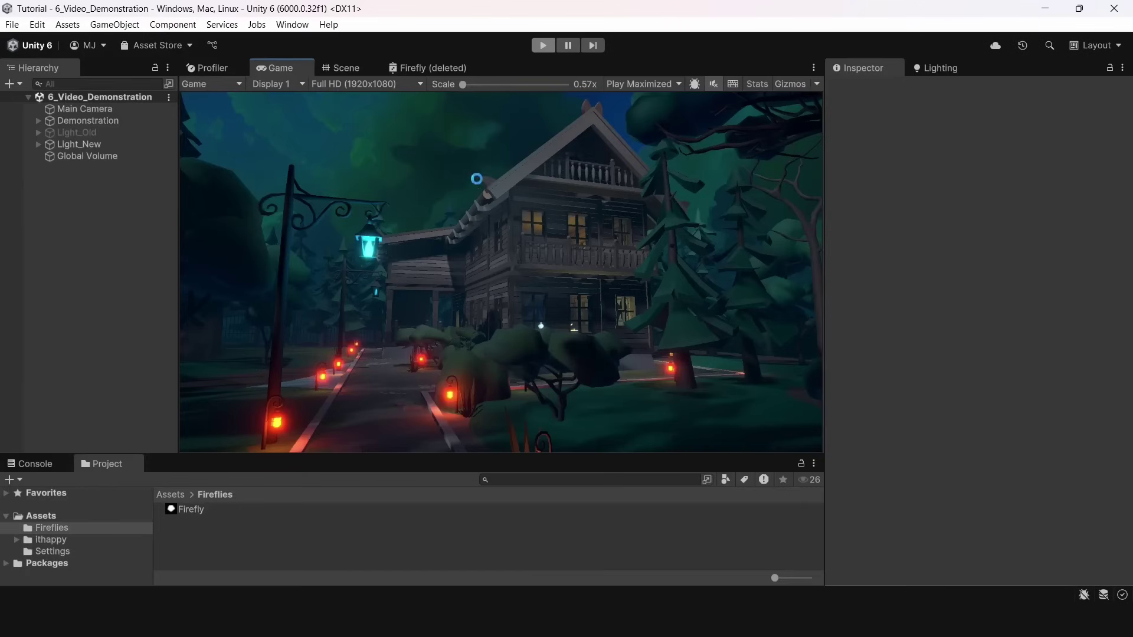
right_click(118, 247)
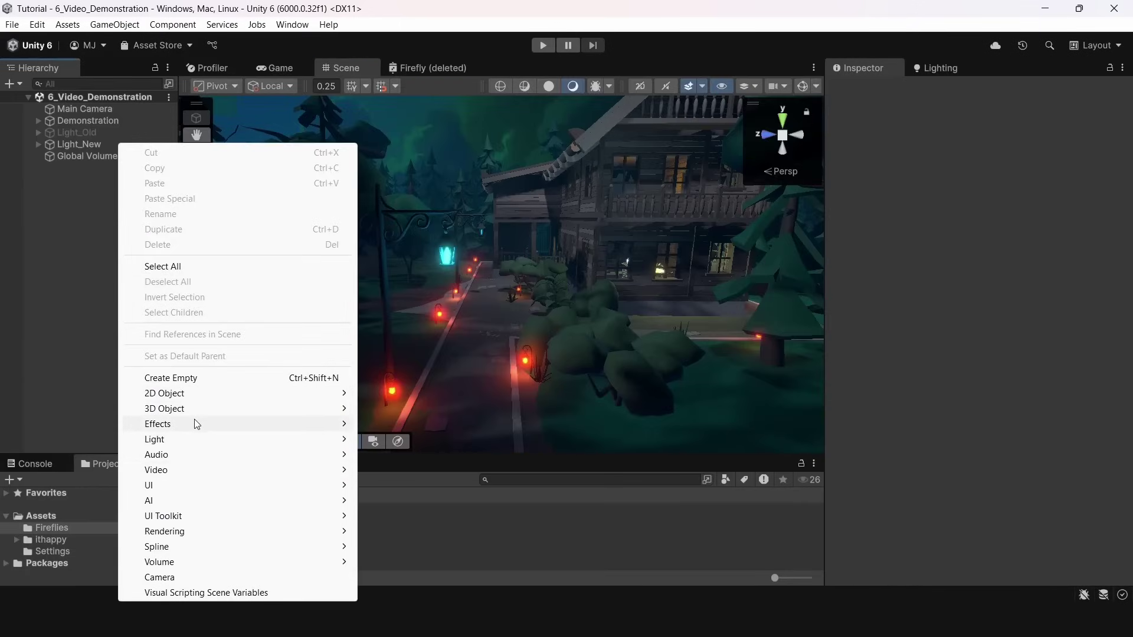
mouse_move(206, 425)
left_click(437, 425)
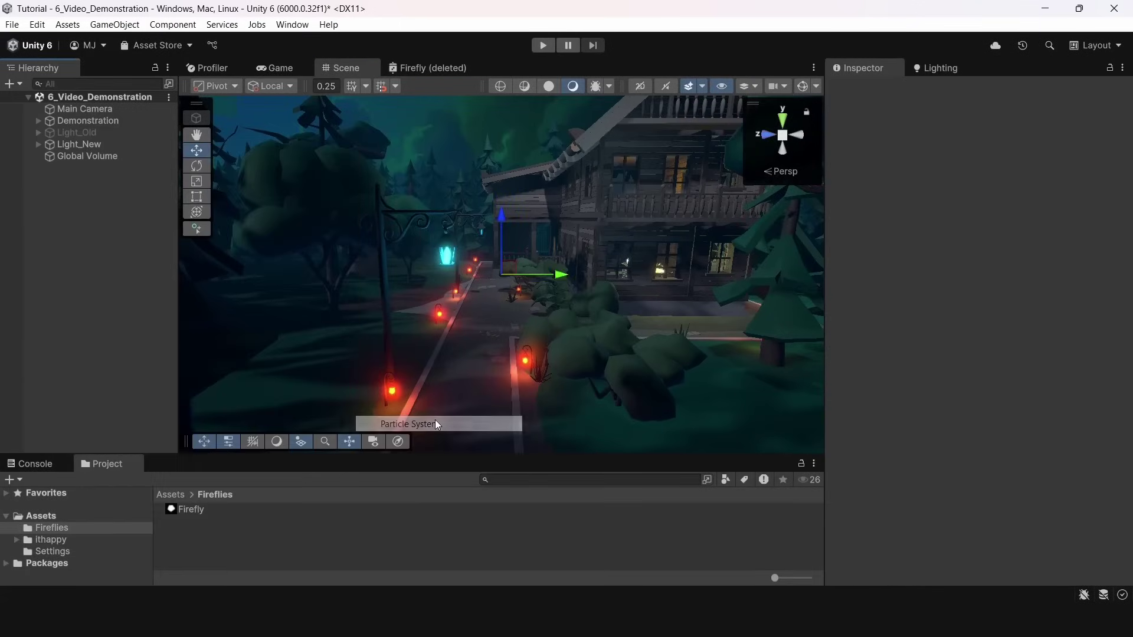
type("F")
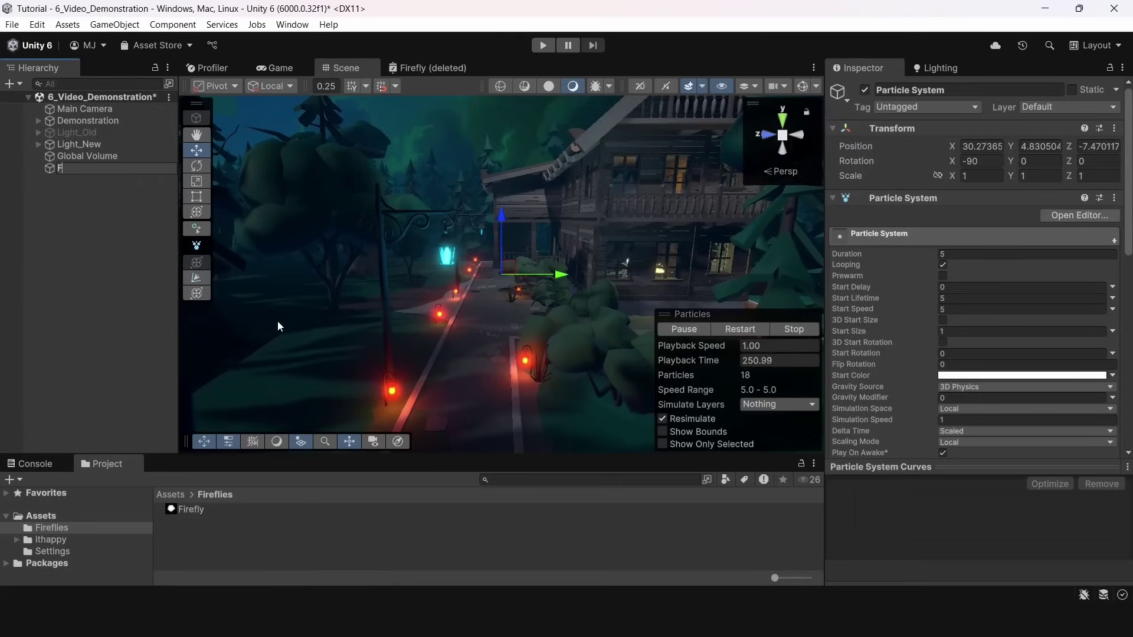
type("ireflies")
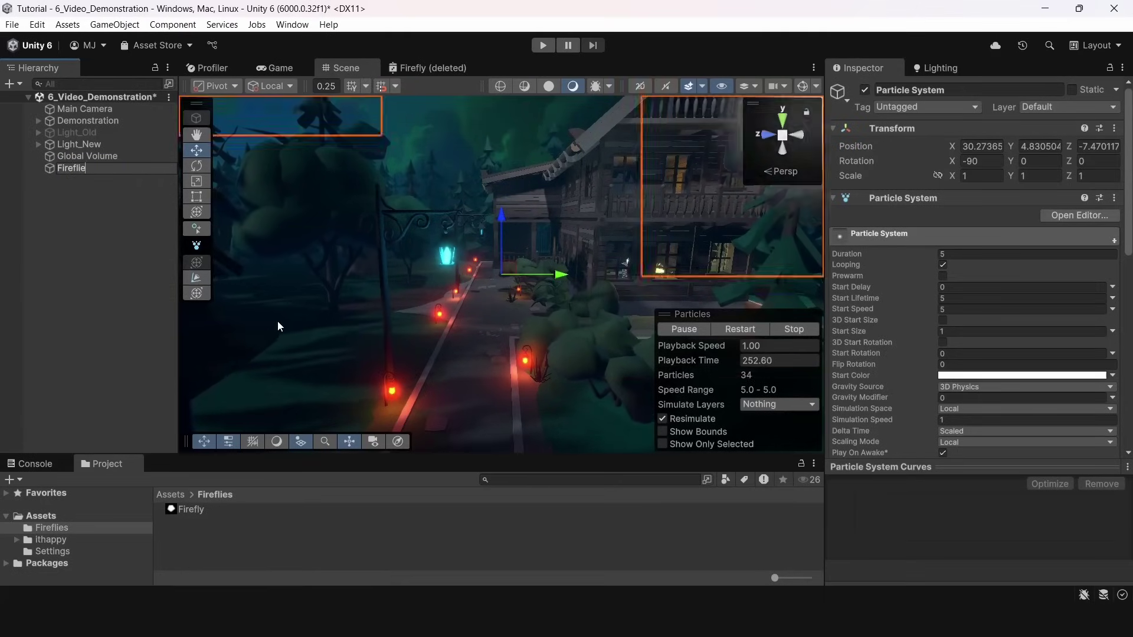
key("Return")
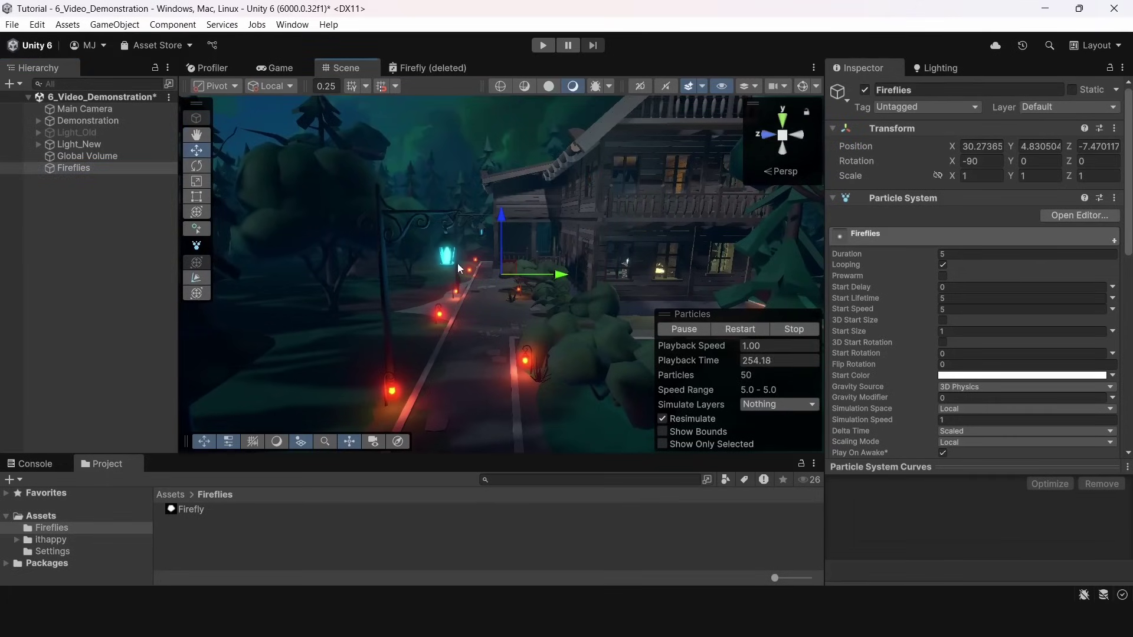
- Give the Fireflies object a red label icon and turn on gizmos in the Scene view
key("s")
right_click_drag(472, 268, 437, 246)
key("d")
key("w")
left_click(841, 100)
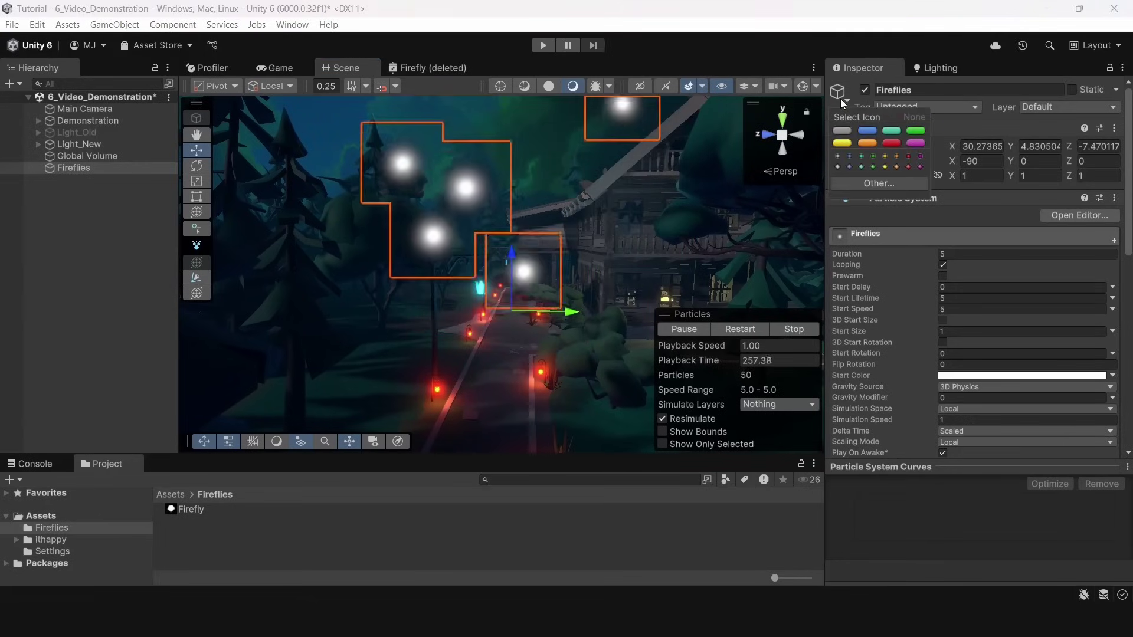
left_click(890, 144)
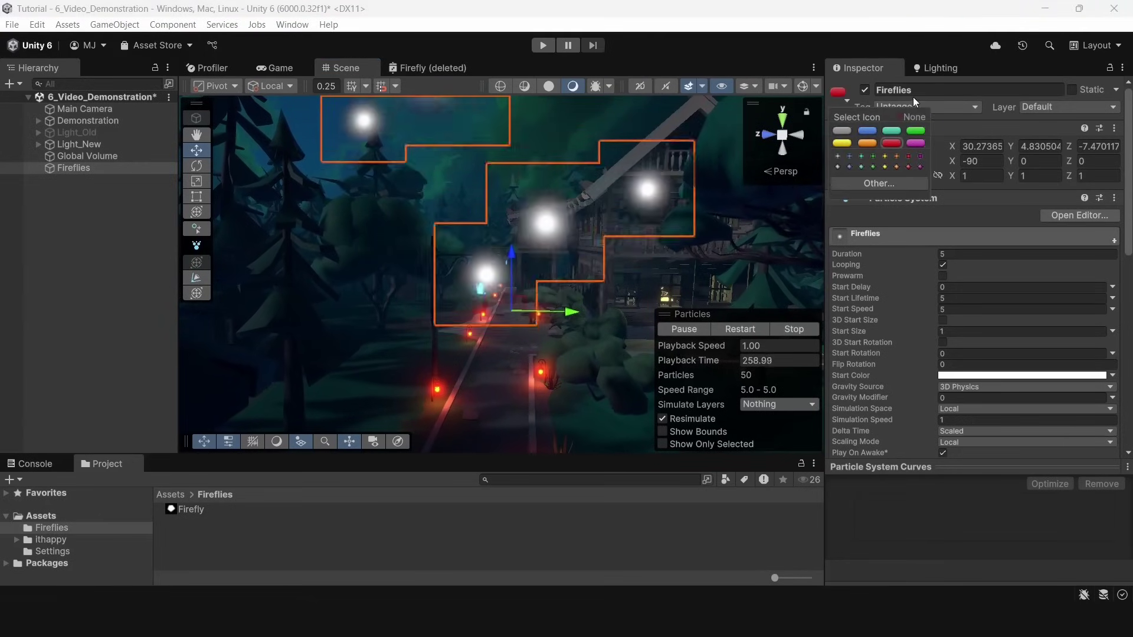
left_click(804, 87)
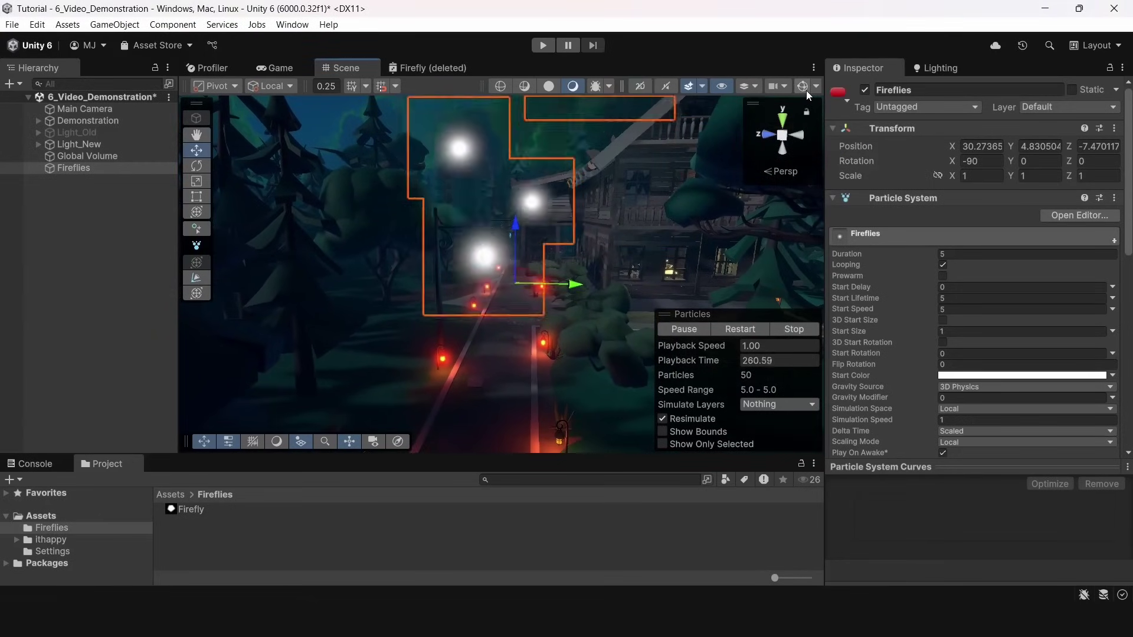
- Lower Fireflies onto the path, to about Y 3.07 and Z -6.8, and check it in the Game view
mouse_move(620, 171)
right_mouse_down()
mouse_move(600, 204)
mouse_move(636, 177)
right_mouse_up()
key("w")
key("s")
left_click_drag(635, 177, 544, 242, "alt")
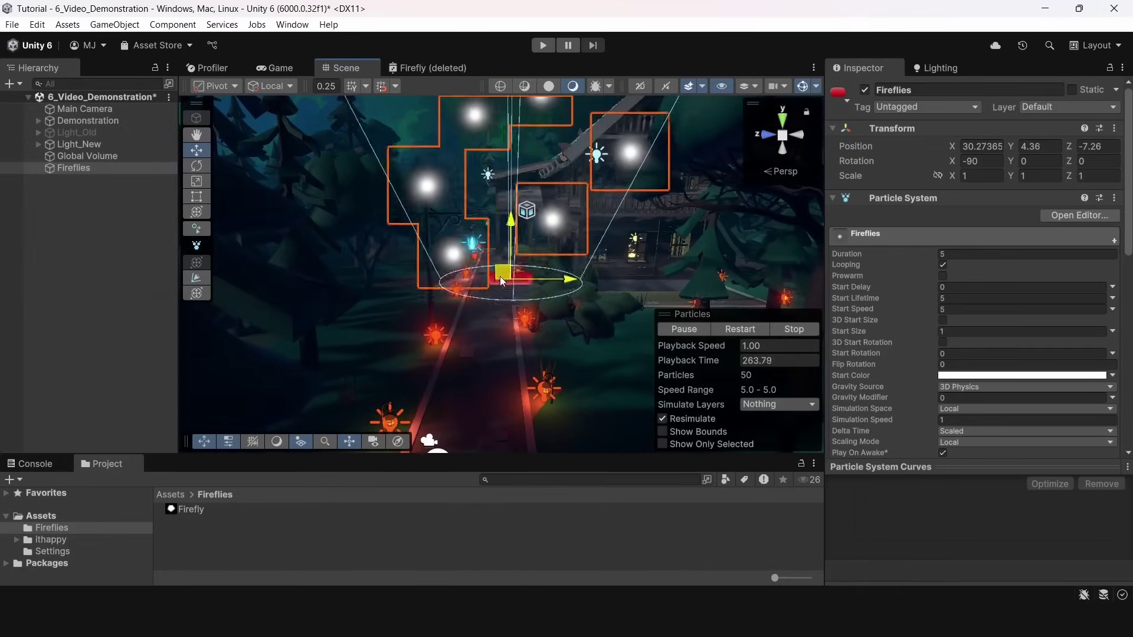
left_click(306, 68)
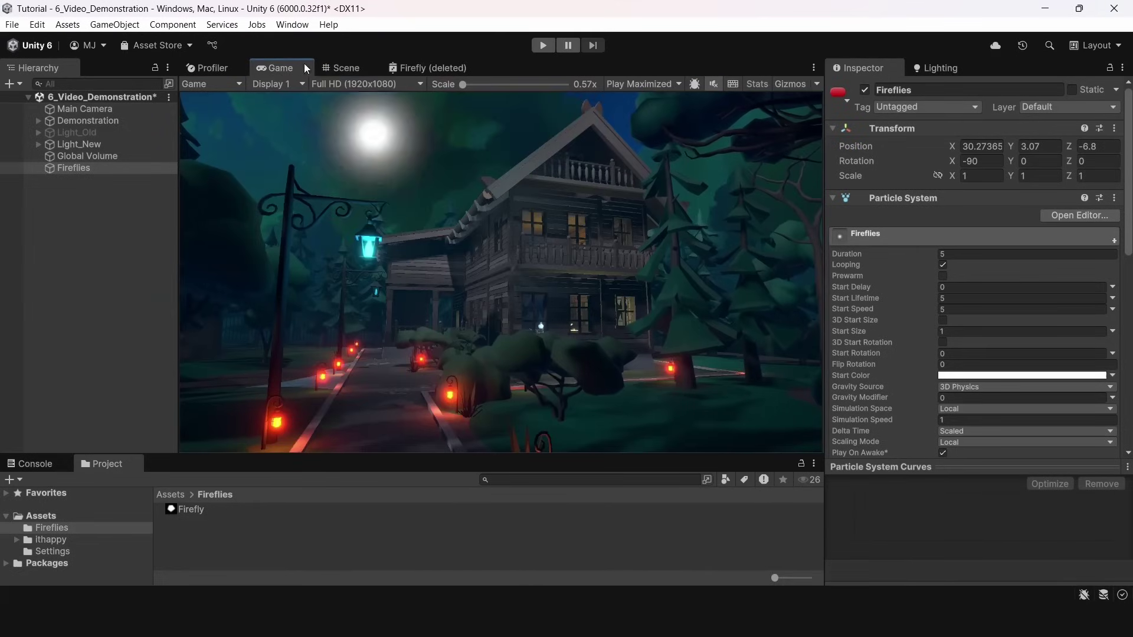
- Move Fireflies along the path towards the camera, to about X 33.6 and Z -6.58
left_click(330, 67)
right_click_drag(531, 147, 465, 316)
key("w")
left_click_drag(465, 317, 435, 290, "alt")
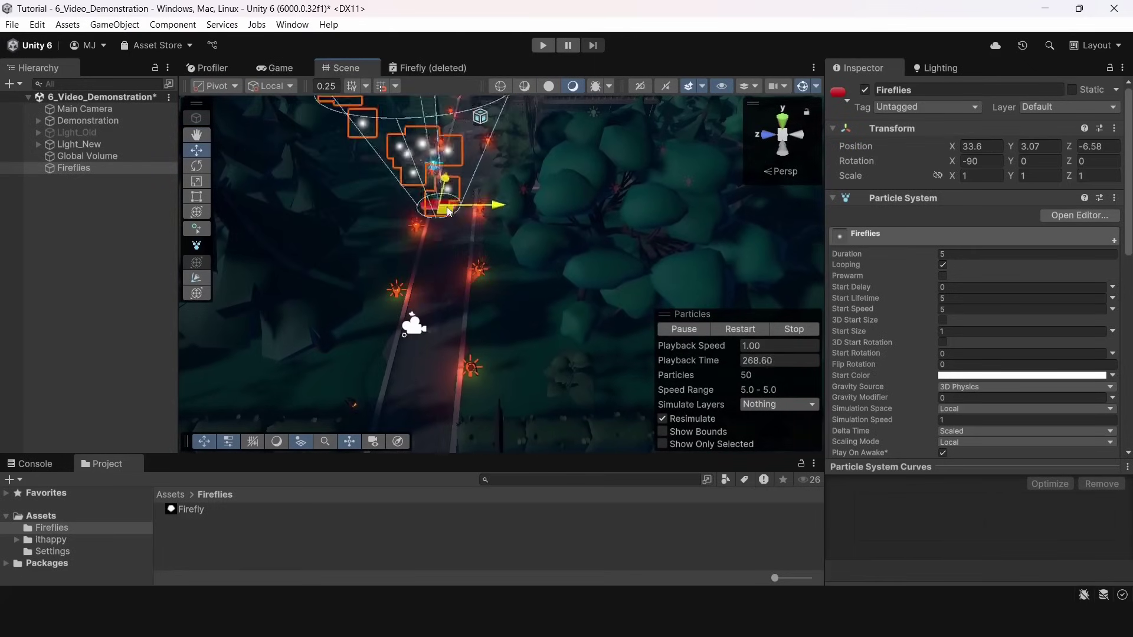
left_click_drag(465, 179, 481, 73, "alt")
- Fly around the maximized Scene view and examine the emitted particles against the house and trees
key("shift+space")
key("w")
right_click_drag(614, 330, 444, 364)
left_click_drag(443, 363, 129, 127, "alt")
right_click_drag(129, 127, 172, 339)
right_click_drag(368, 338, 409, 292)
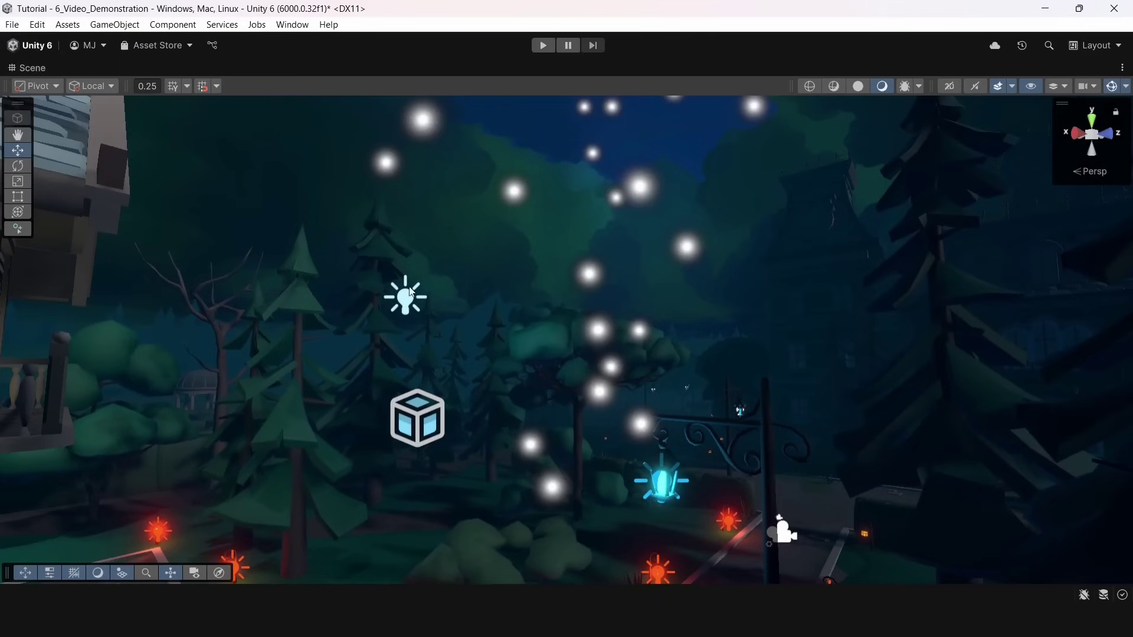
left_click(604, 339)
key("f")
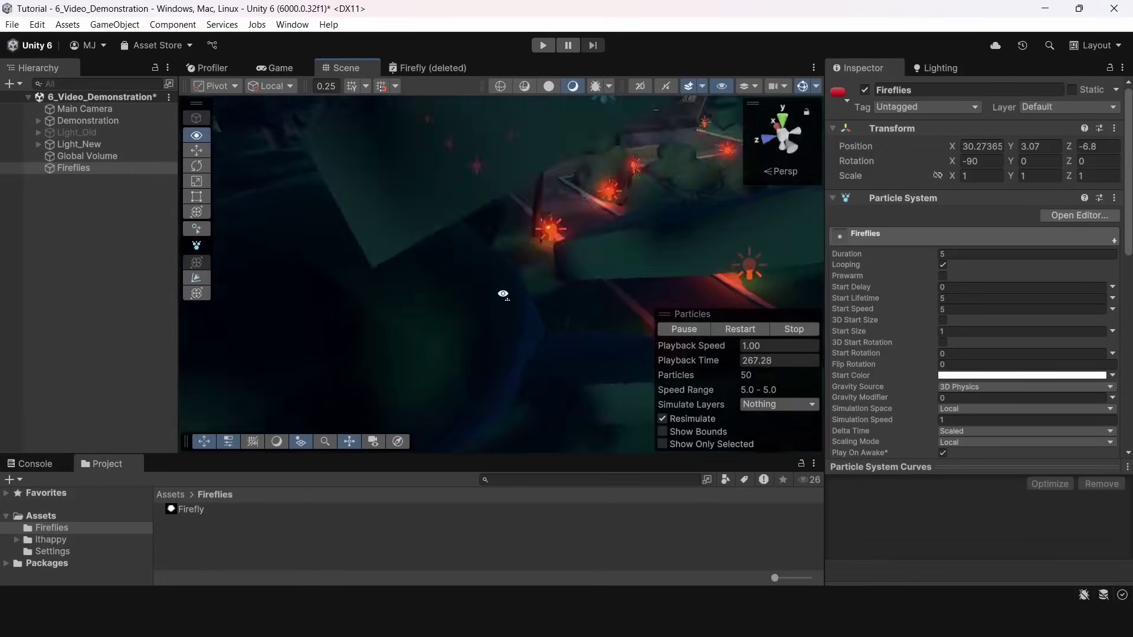
- Reposition Fireflies on the lantern-lit path in front of the house
right_click_drag(503, 293, 420, 346)
left_click_drag(458, 180, 466, 170)
right_click_drag(466, 170, 480, 100)
left_click_drag(481, 101, 479, 95, "alt")
- Set the emitter Shape of the Fireflies particle system to Sphere
scroll(861, 293, "down", 5)
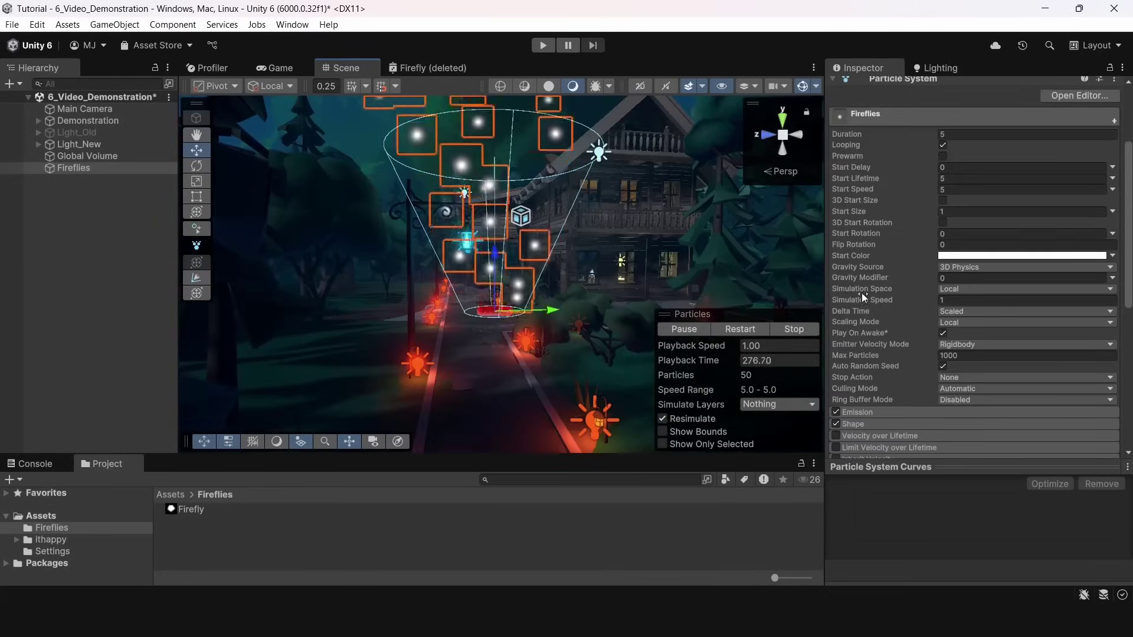
scroll(919, 205, "down", 3)
scroll(920, 218, "up", 5)
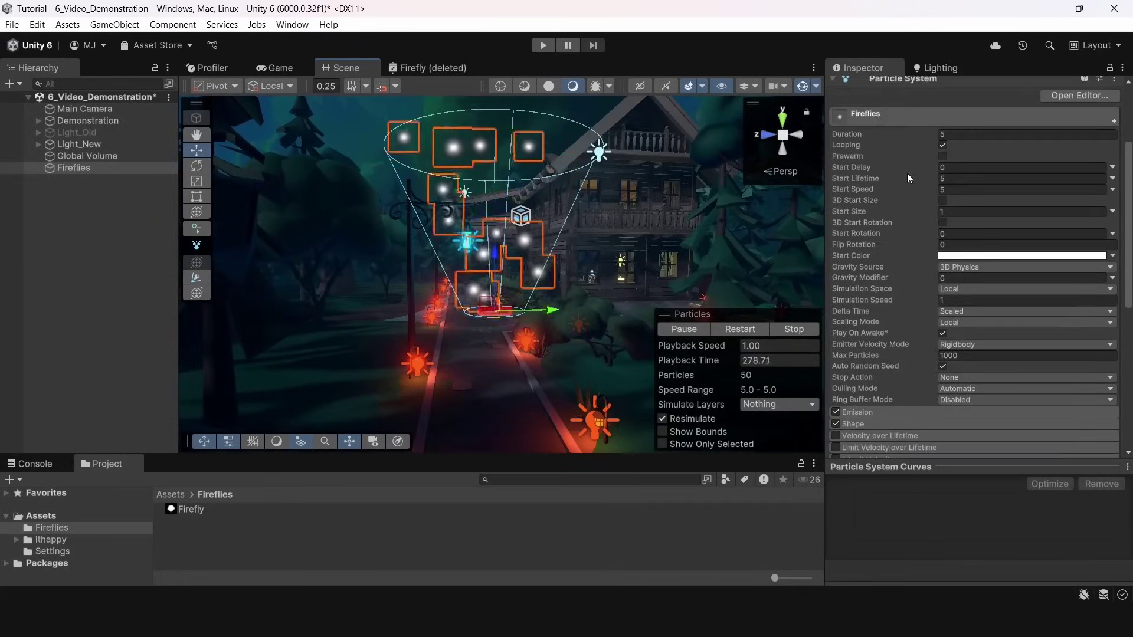
left_click(893, 121)
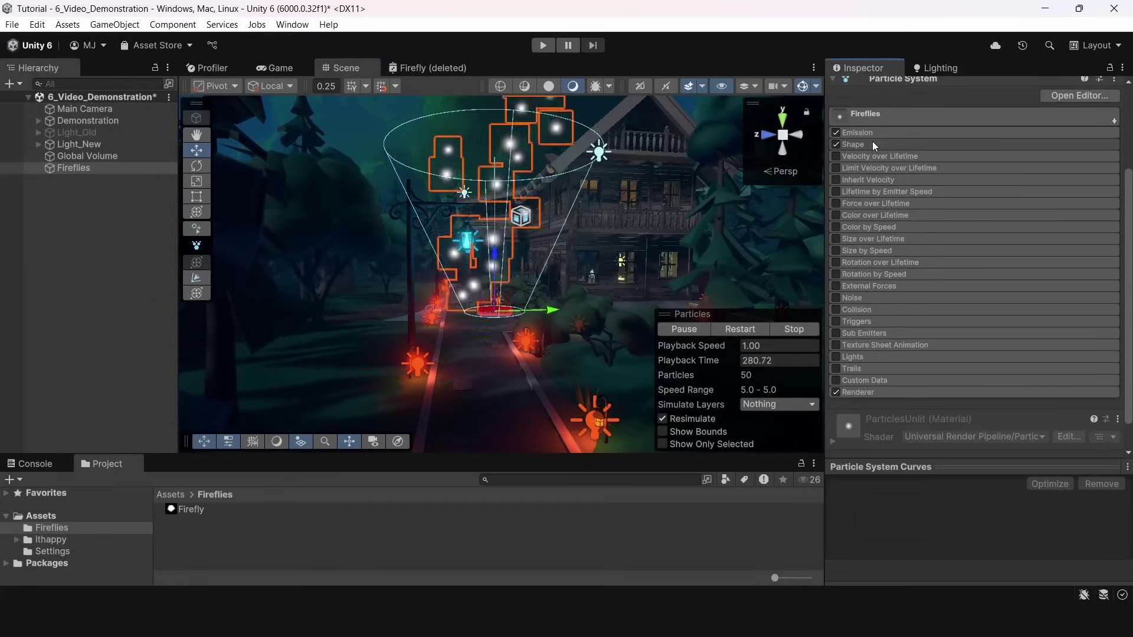
left_click(872, 144)
left_click(950, 158)
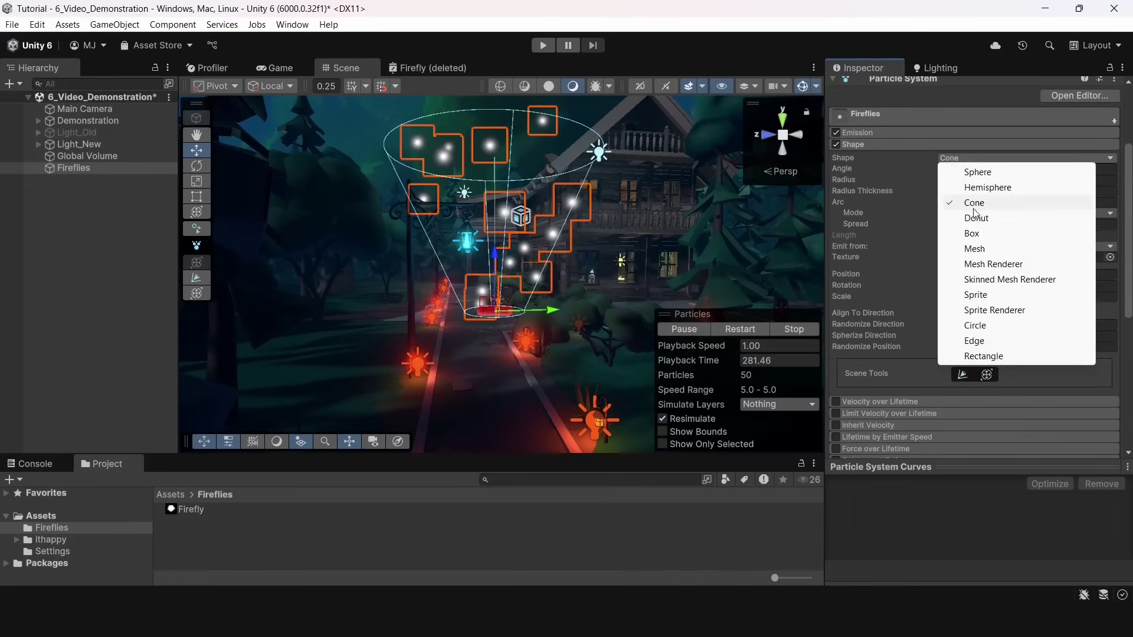
left_click(980, 171)
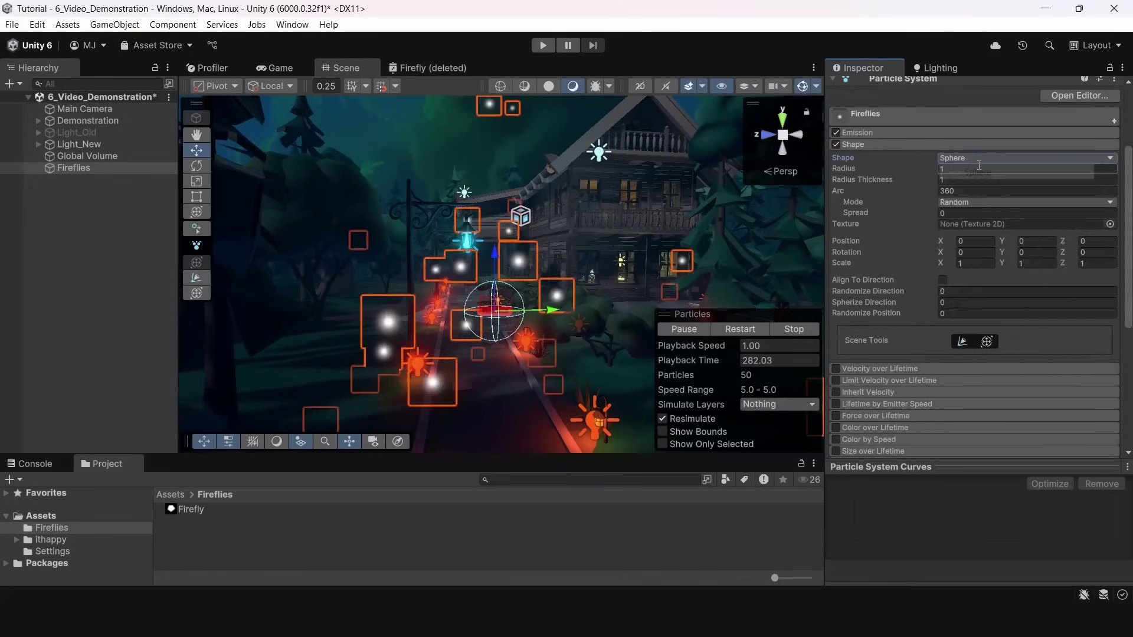
- Set the Fireflies emission Rate over Time to 20
left_click(900, 132)
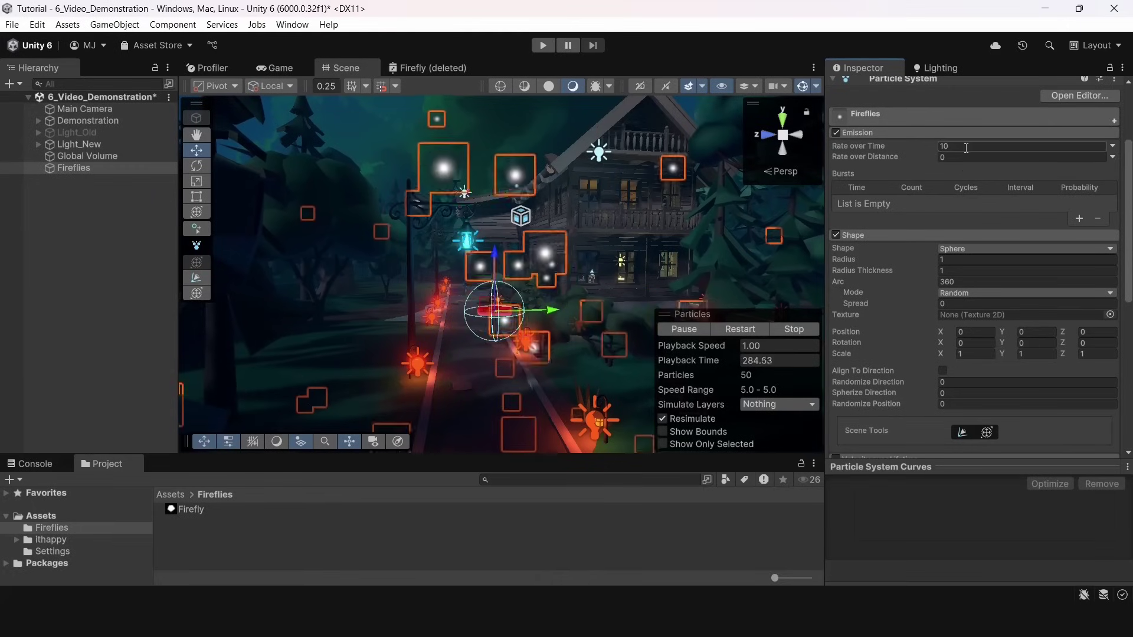
left_click(951, 146)
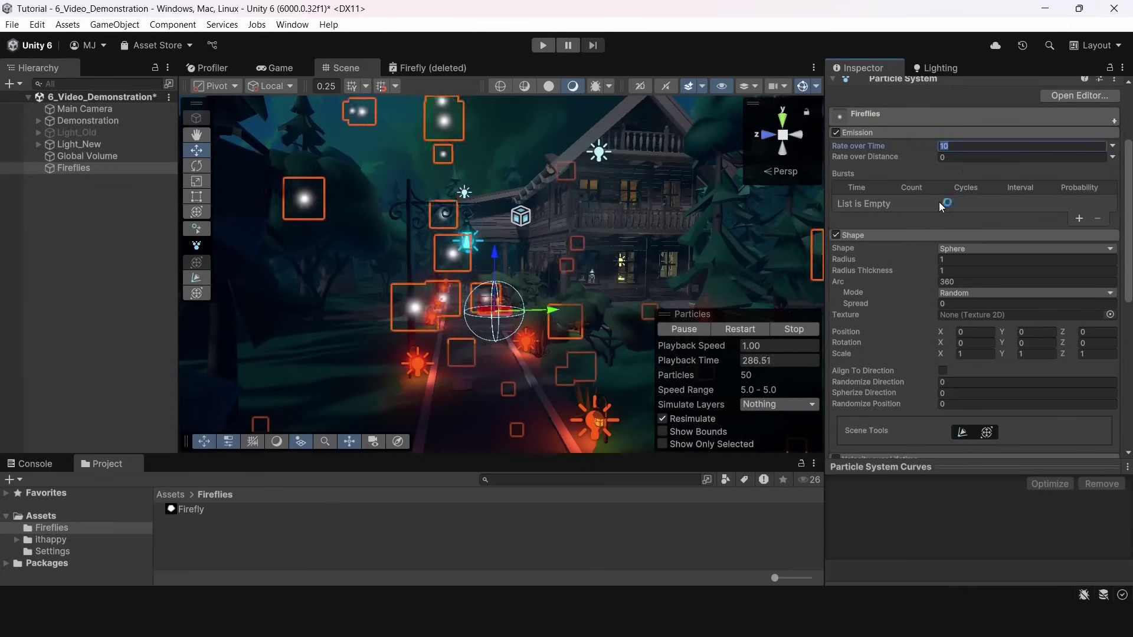
type("20")
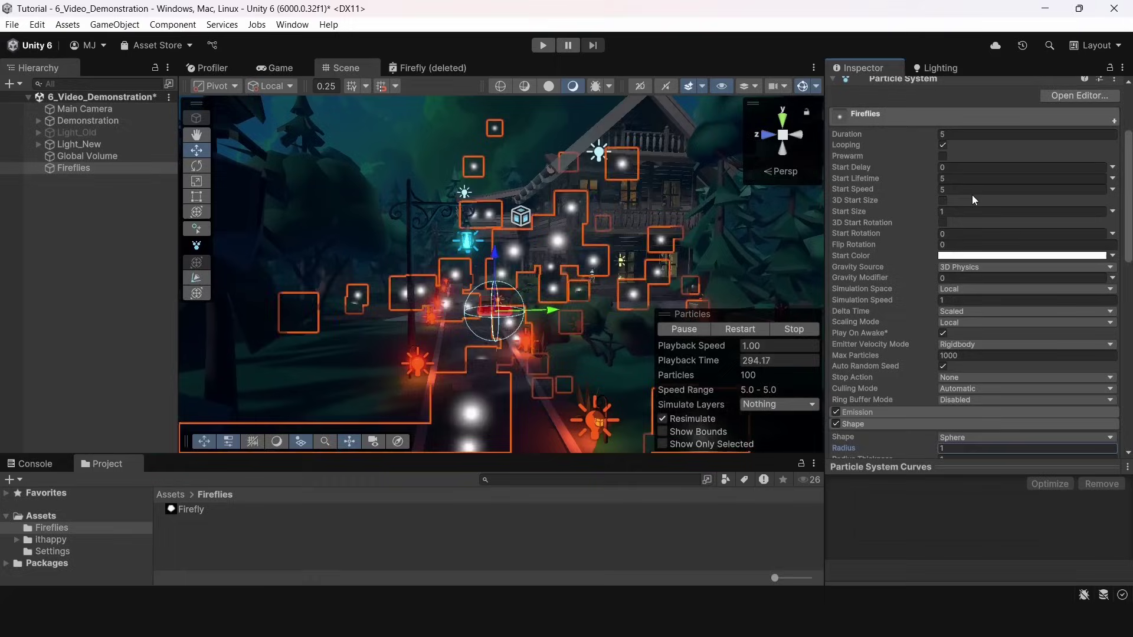
- Set the particles' Start Speed to 0 and check the cluster in the Game view
type("0")
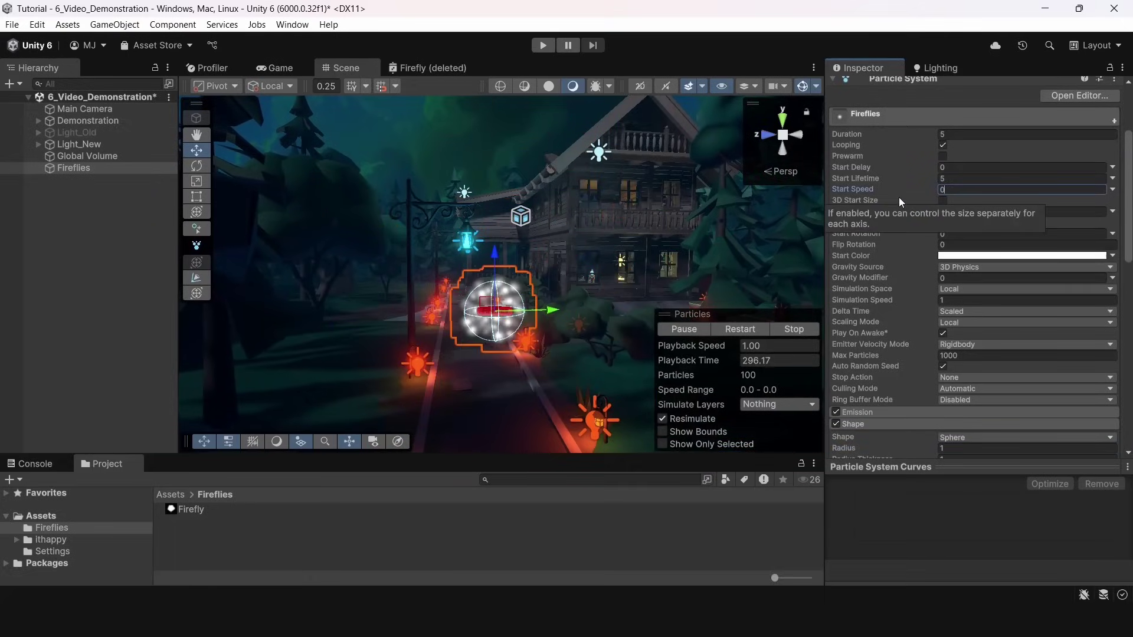
right_click_drag(482, 273, 445, 312)
left_click(311, 69)
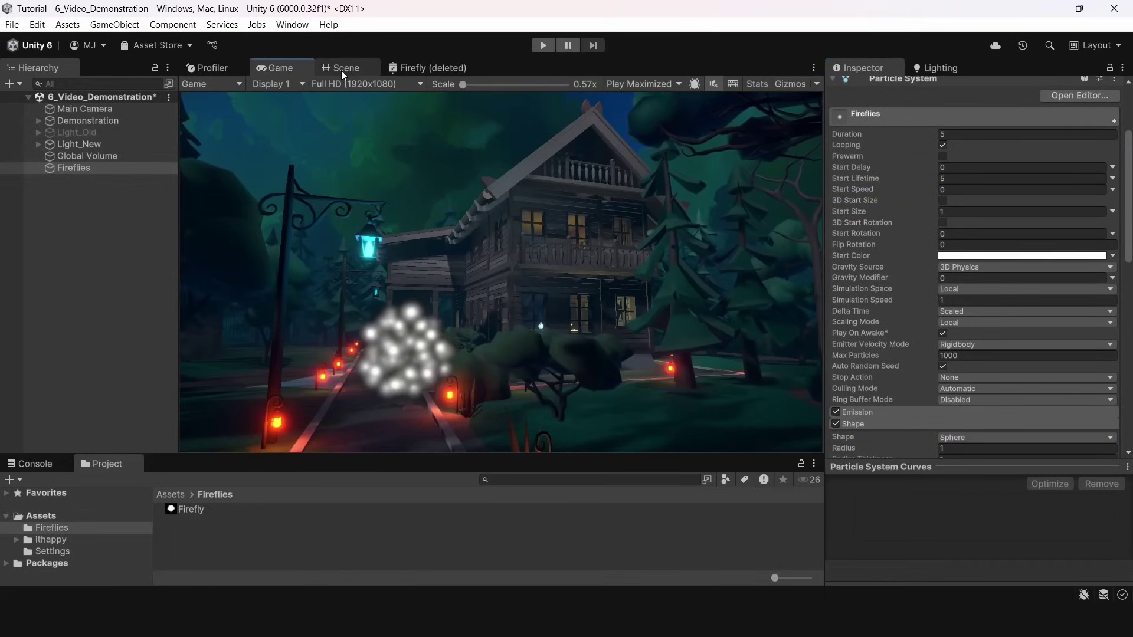
left_click(342, 70)
- Set the sphere emitter's Radius to 2 and check the spread in the Game view
left_click(875, 120)
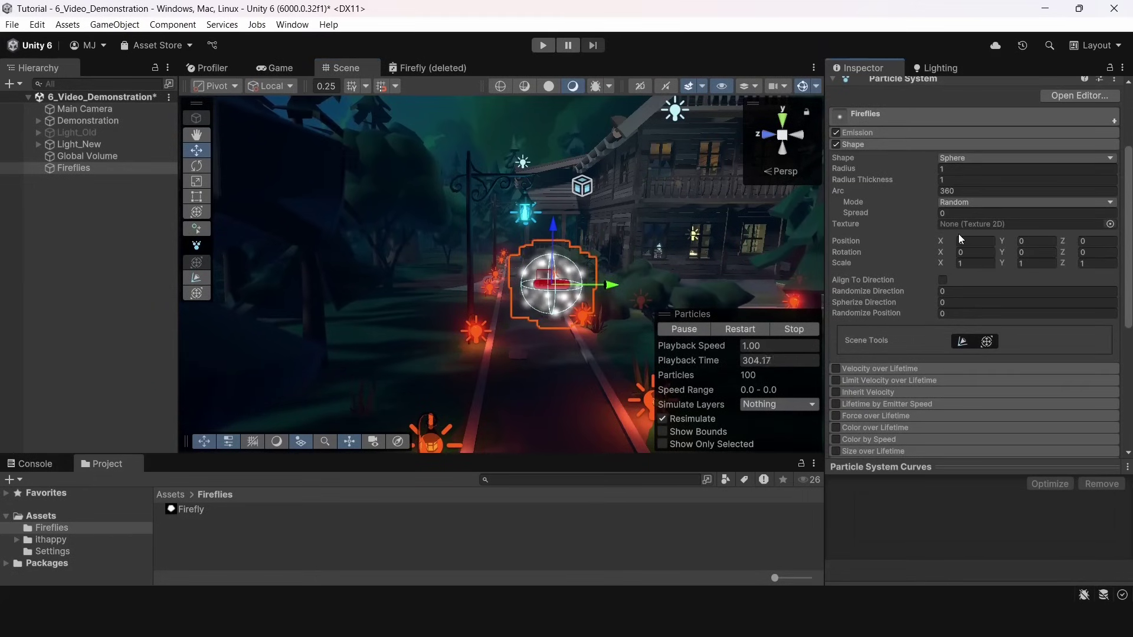
left_click(968, 169)
type("2")
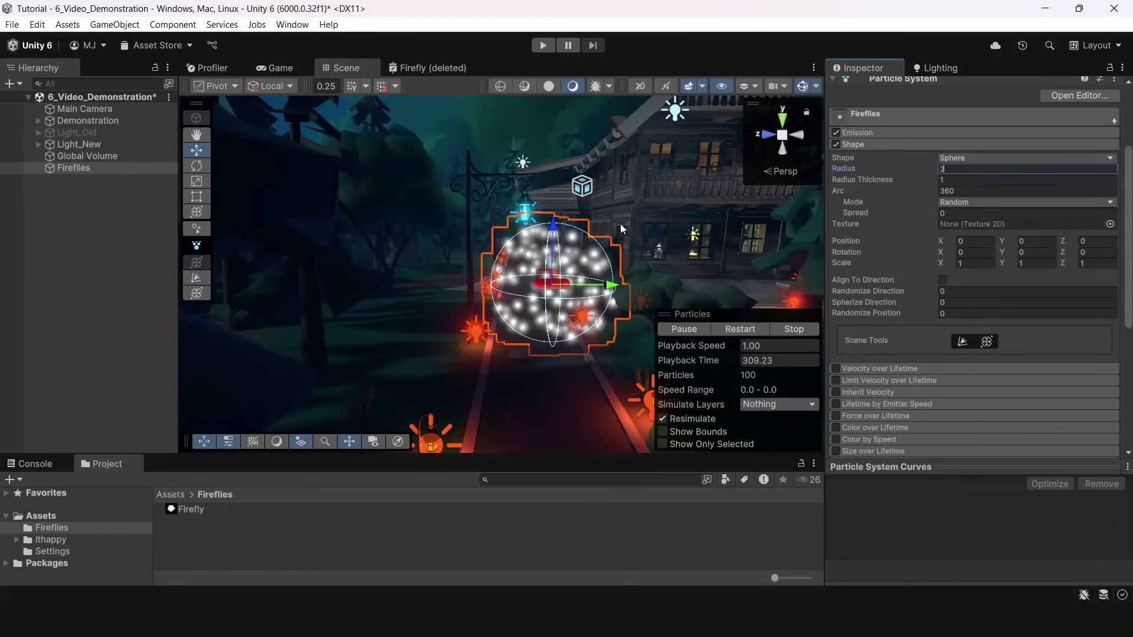
left_click(275, 68)
left_click(341, 68)
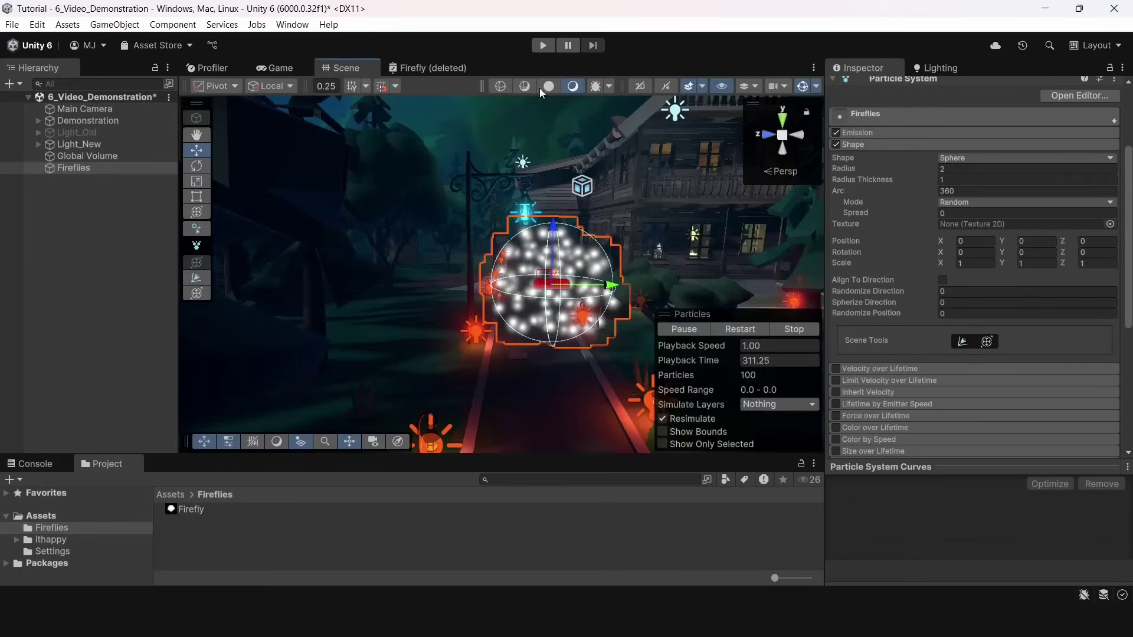
left_click(853, 145)
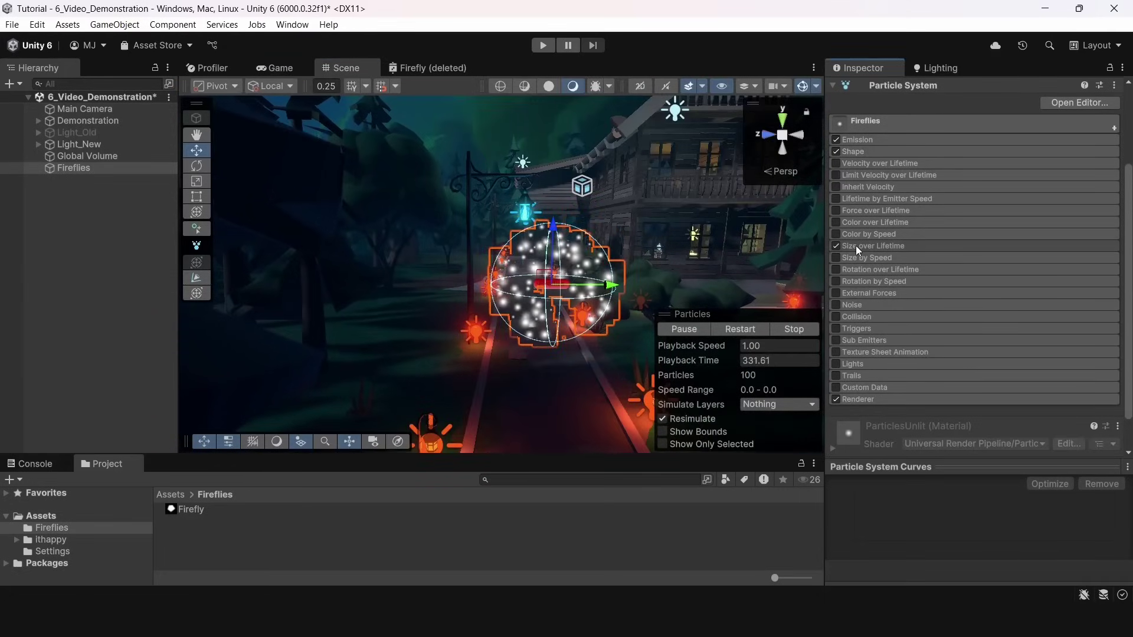
- Enable Size over Lifetime for the particles and apply a descending curve preset to Size
left_click(836, 246)
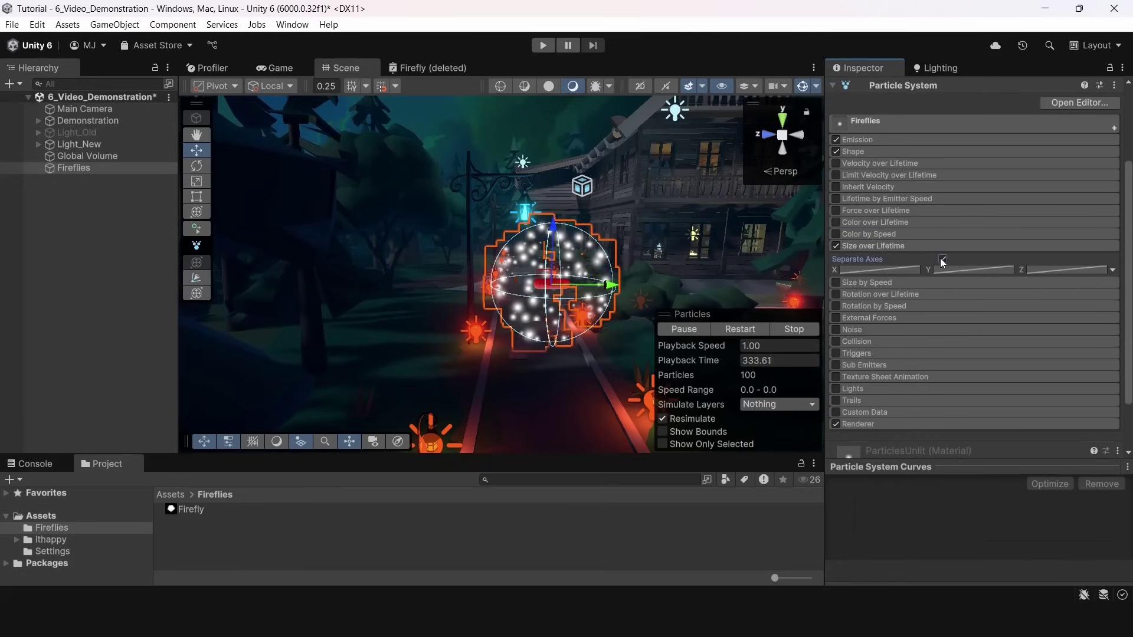
left_click(961, 266)
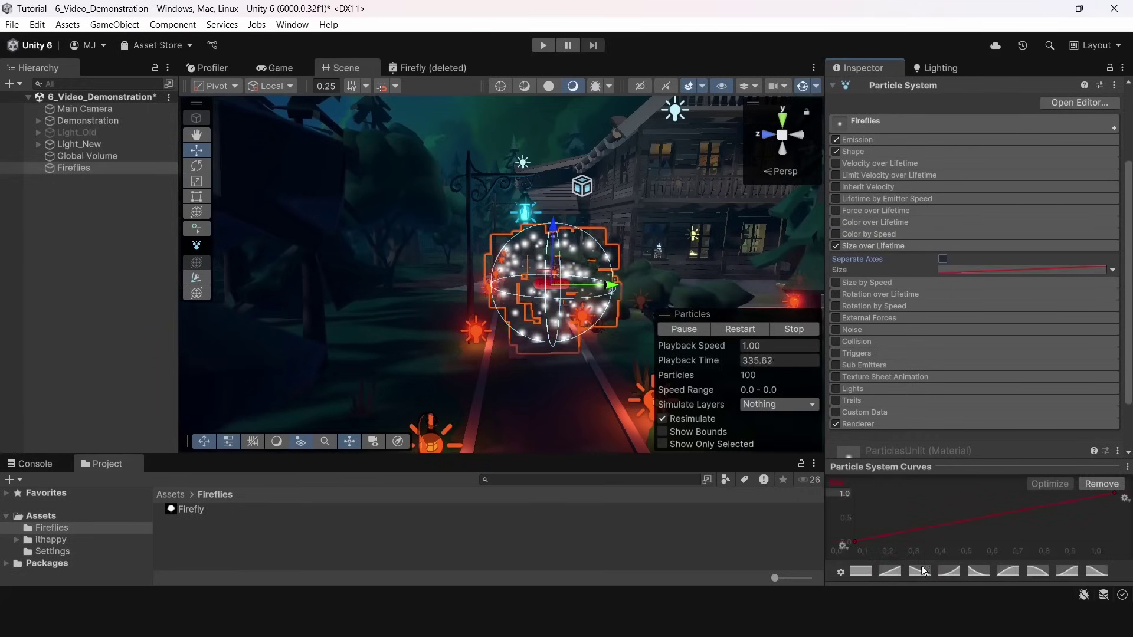
left_click(970, 574)
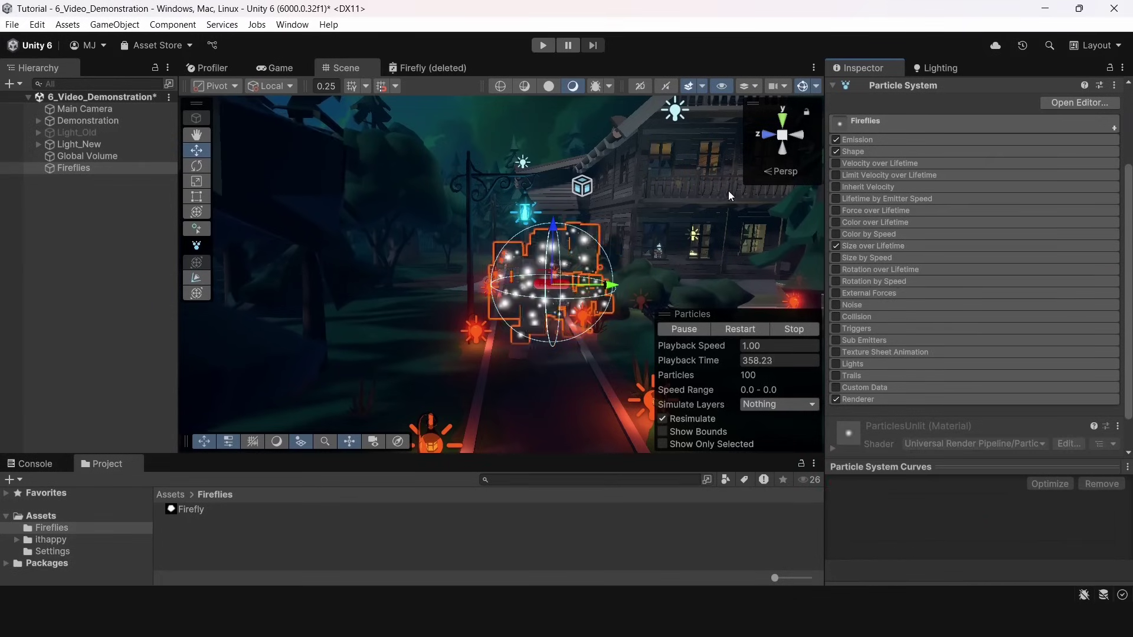
- Enable the Noise module on the particle system and set its Strength to 0.5
left_click(877, 305)
left_click(836, 305)
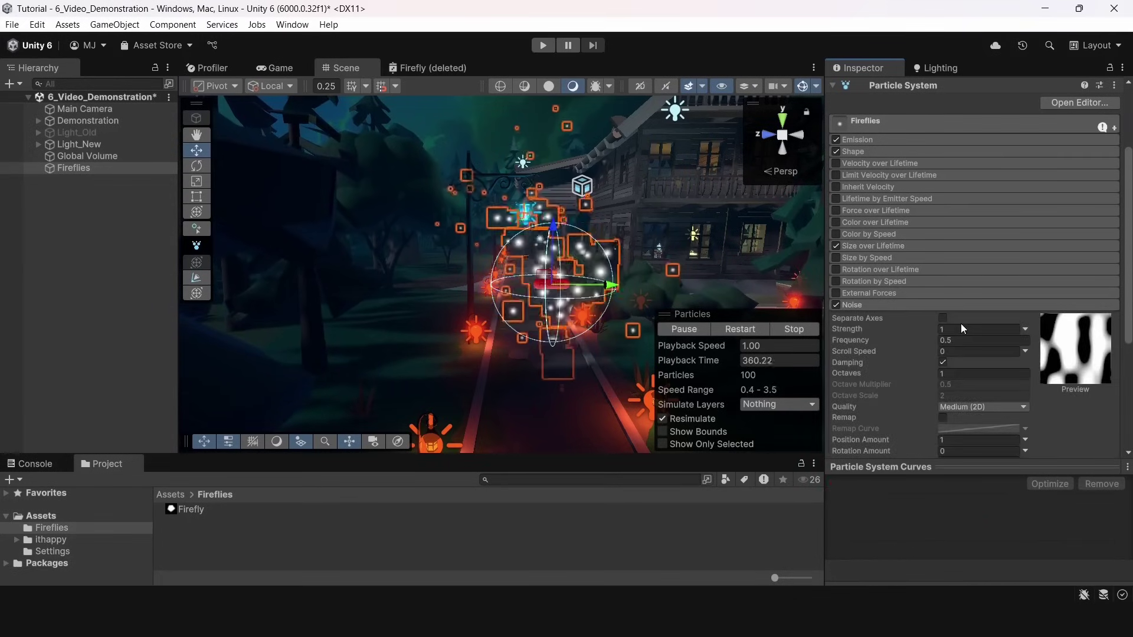
scroll(618, 259, "down", 3)
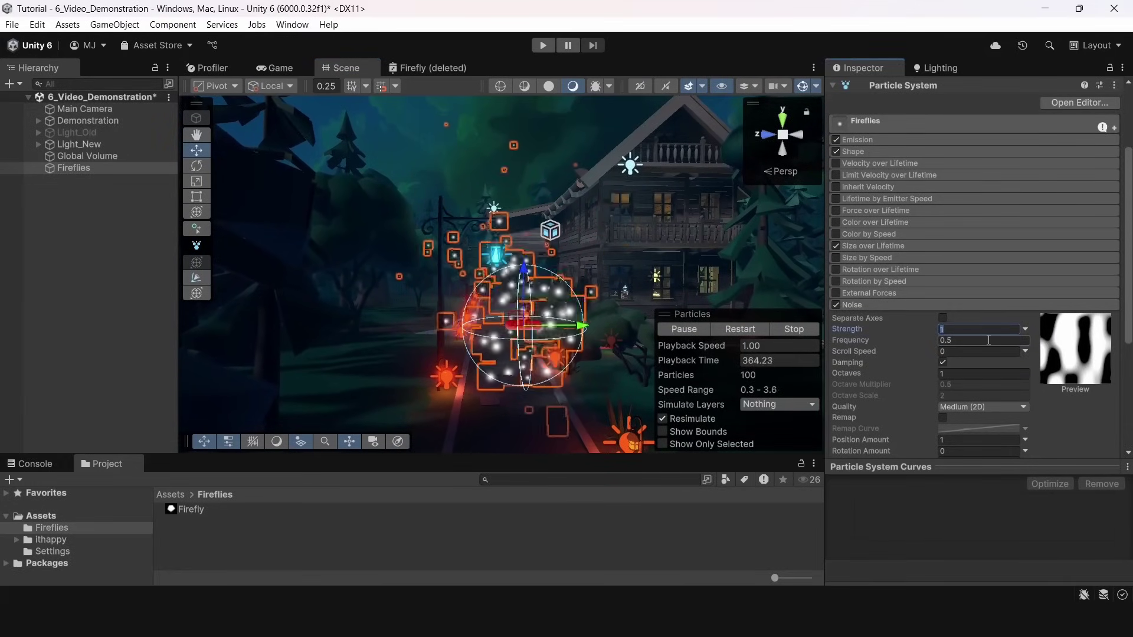
type("0.5")
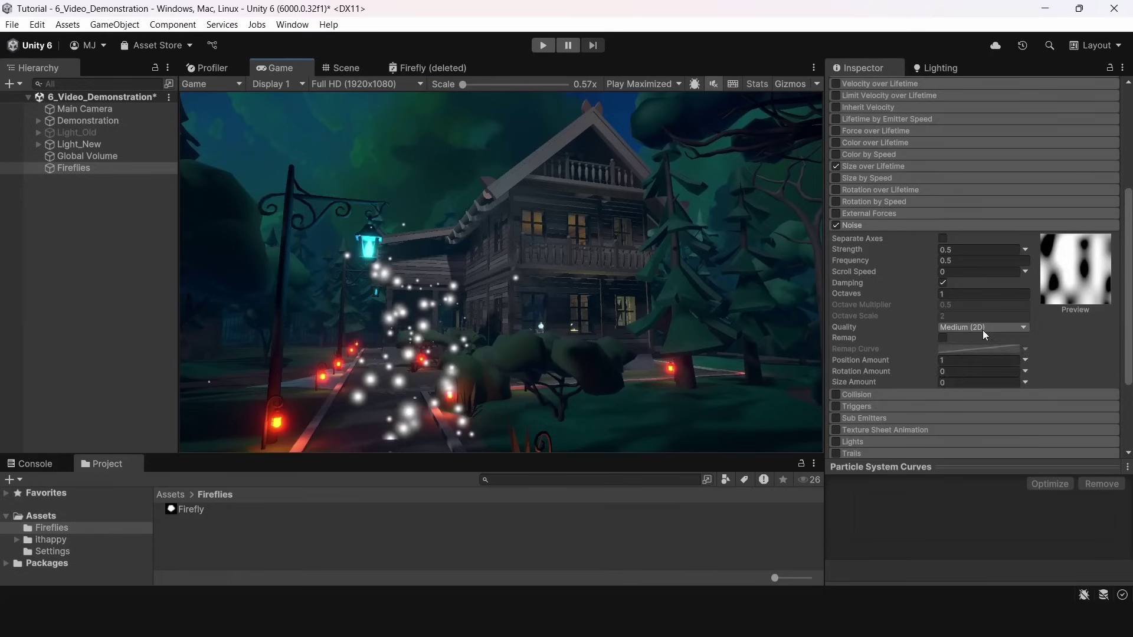
- Set the Noise module's Quality to High (3D) and its Strength to 0.7
left_click(982, 328)
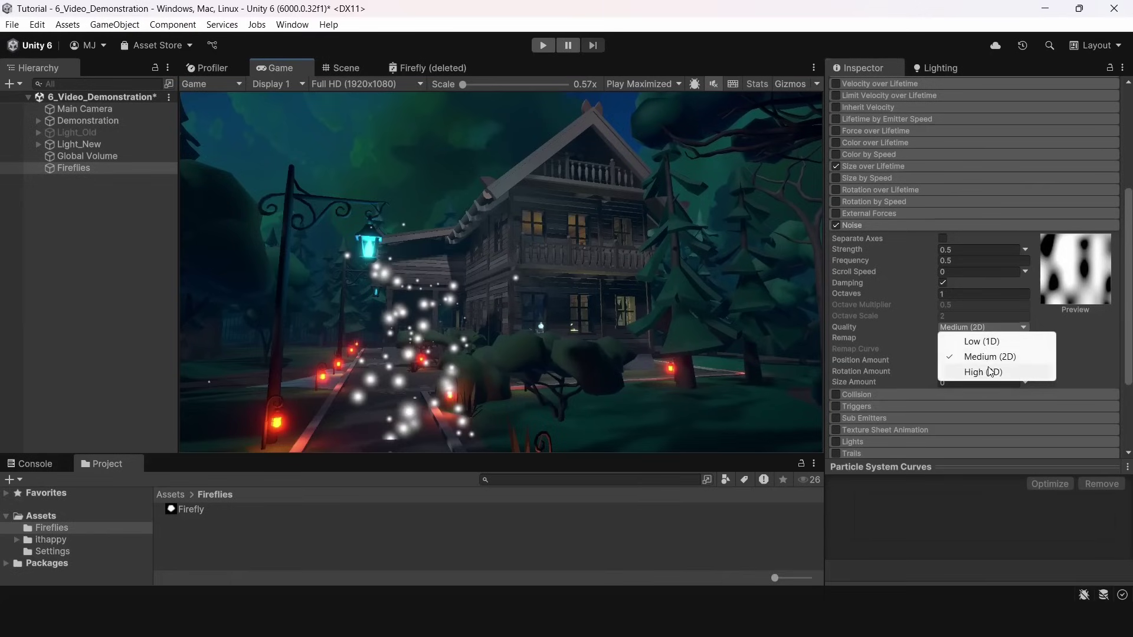
left_click(991, 372)
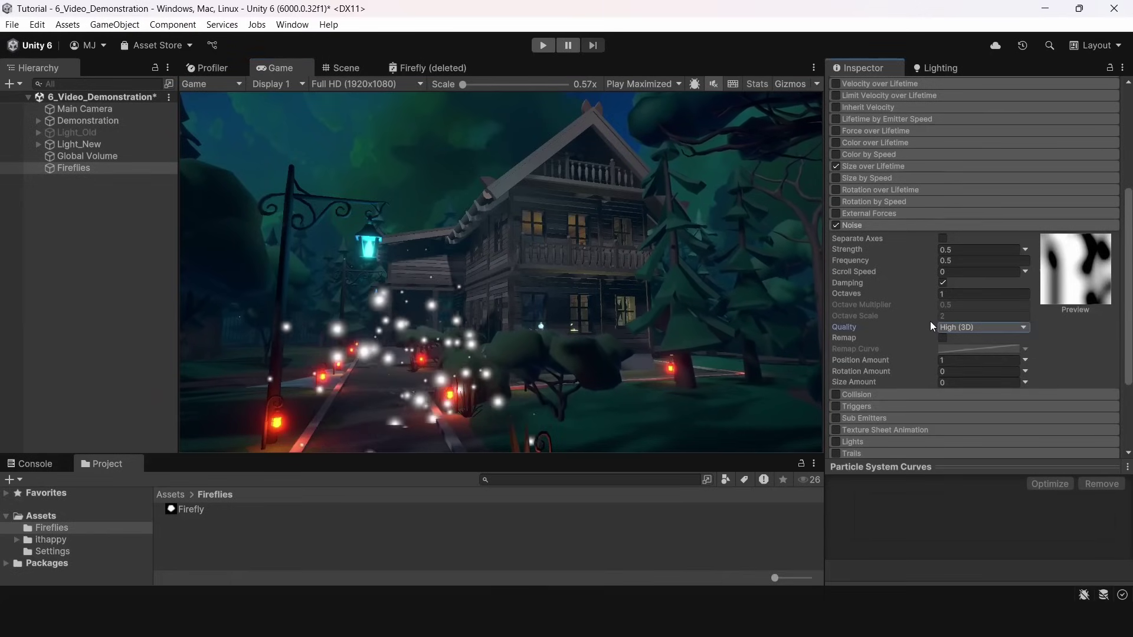
left_click(966, 250)
type("1")
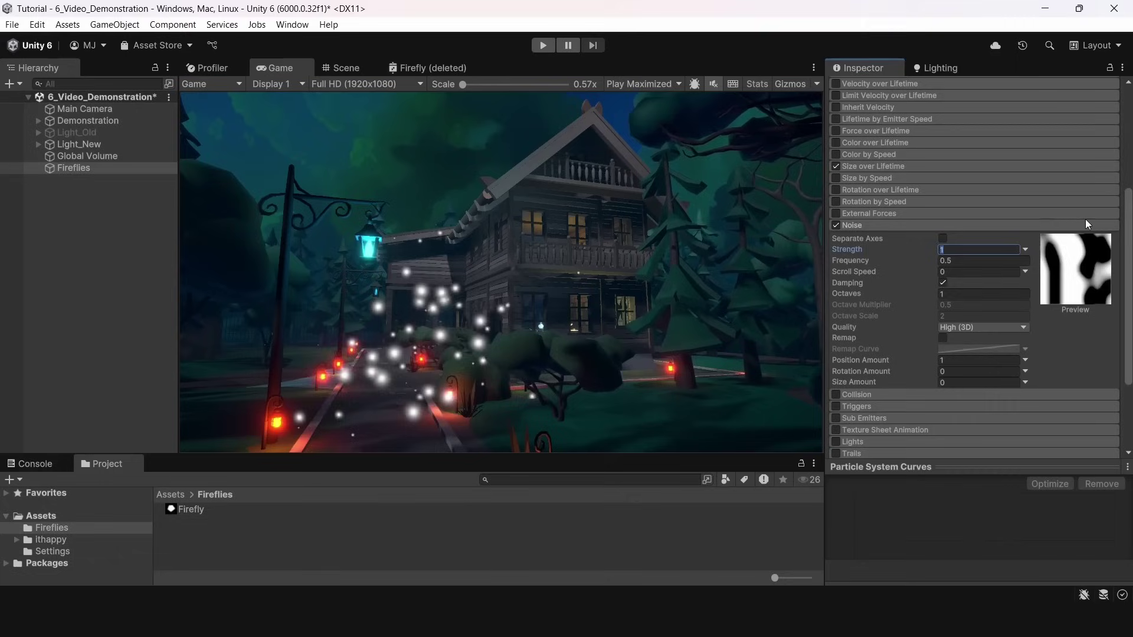
type("0.7")
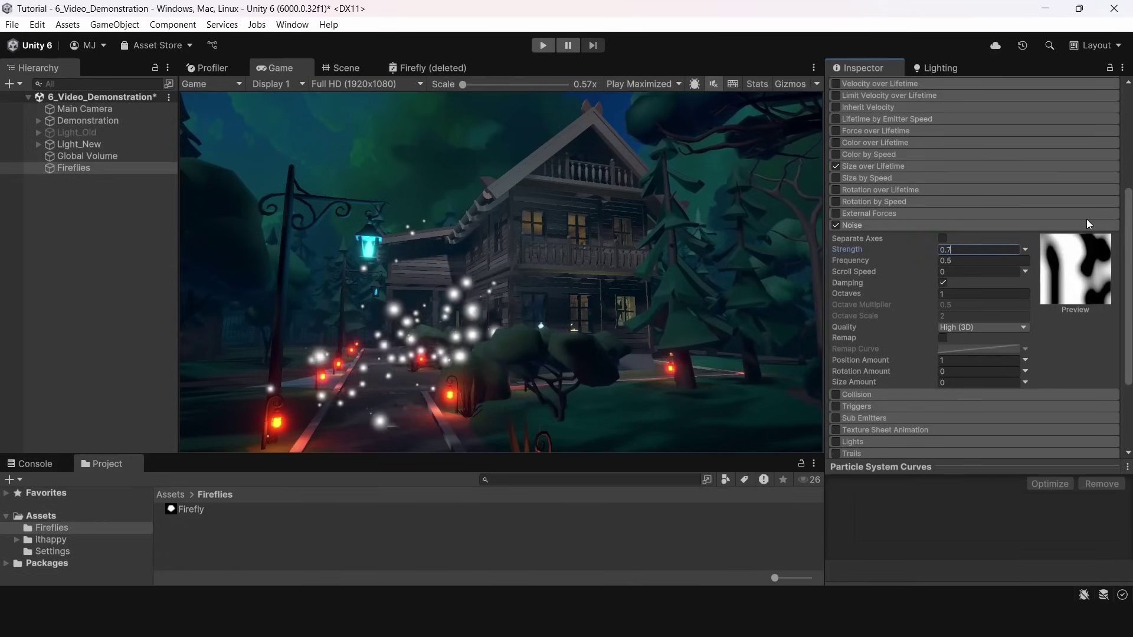
left_click(935, 225)
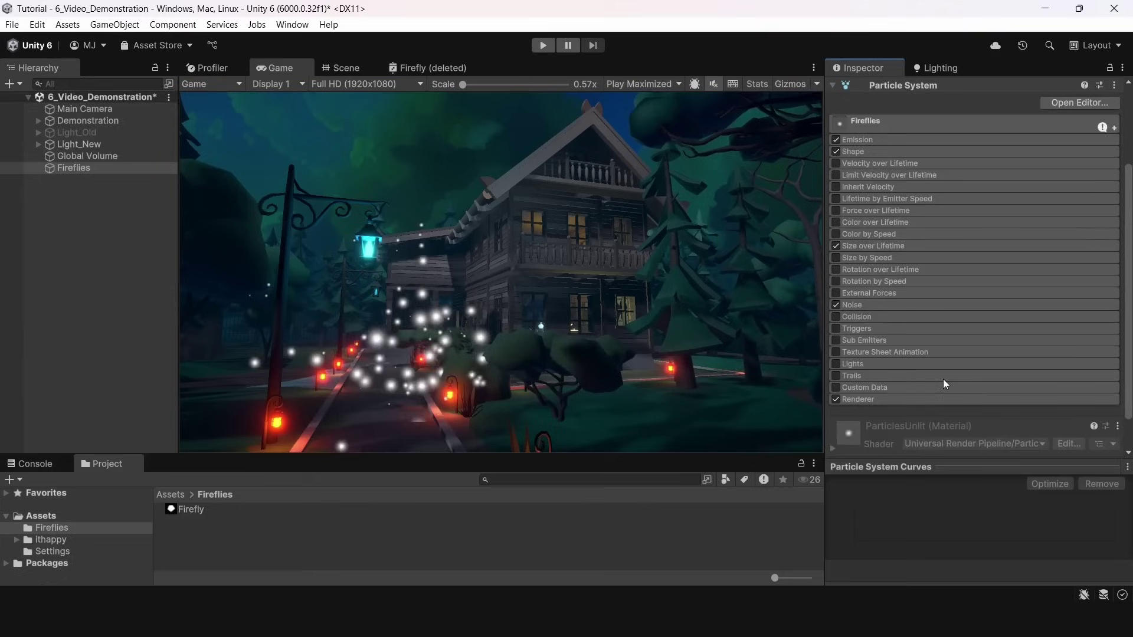
- Expand the particle system's Renderer module and examine its assigned material
left_click(913, 402)
scroll(933, 260, "down", 6)
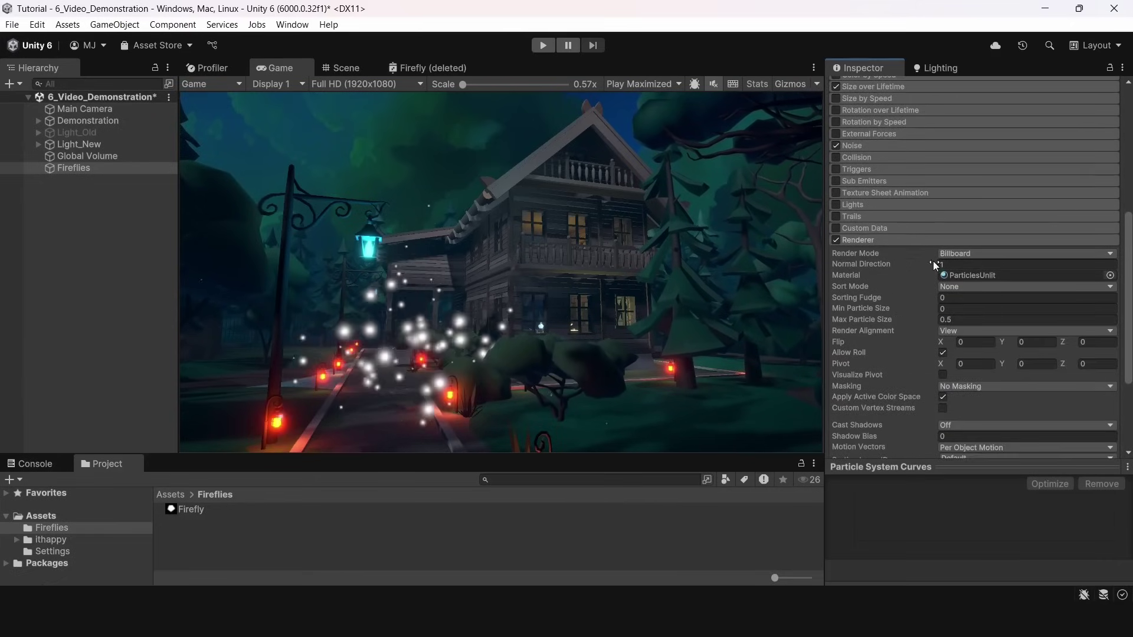
left_click_drag(906, 279, 901, 280)
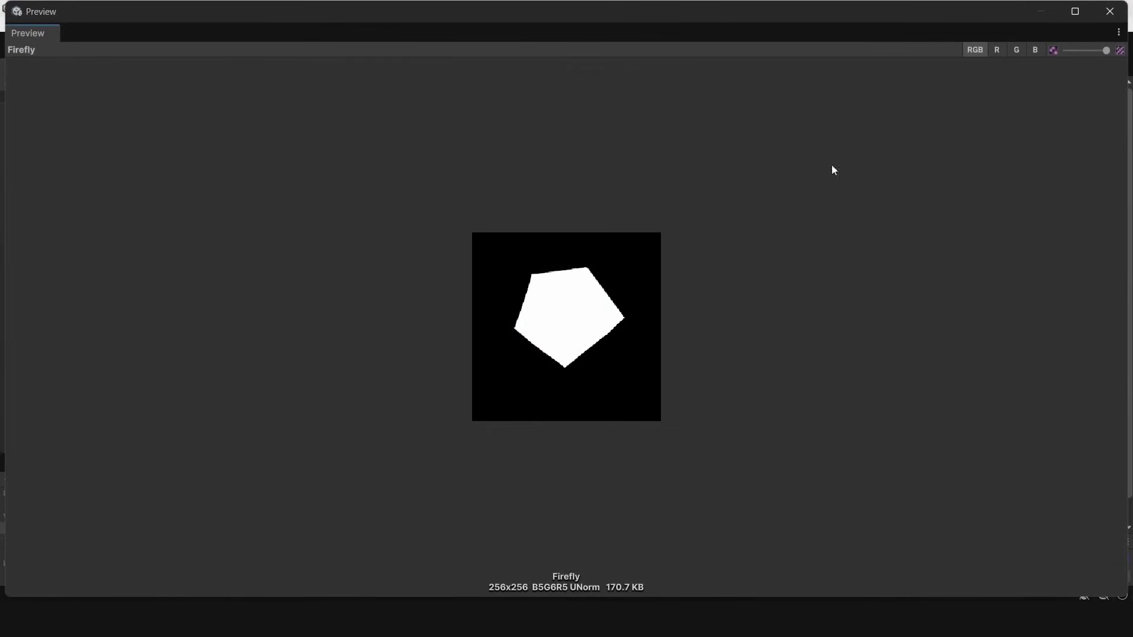
- Preview the Firefly texture from the Fireflies folder and close the enlarged preview
mouse_move(1093, 50)
left_mouse_down()
mouse_move(1050, 51)
mouse_move(1107, 50)
left_mouse_up()
left_click(1112, 18)
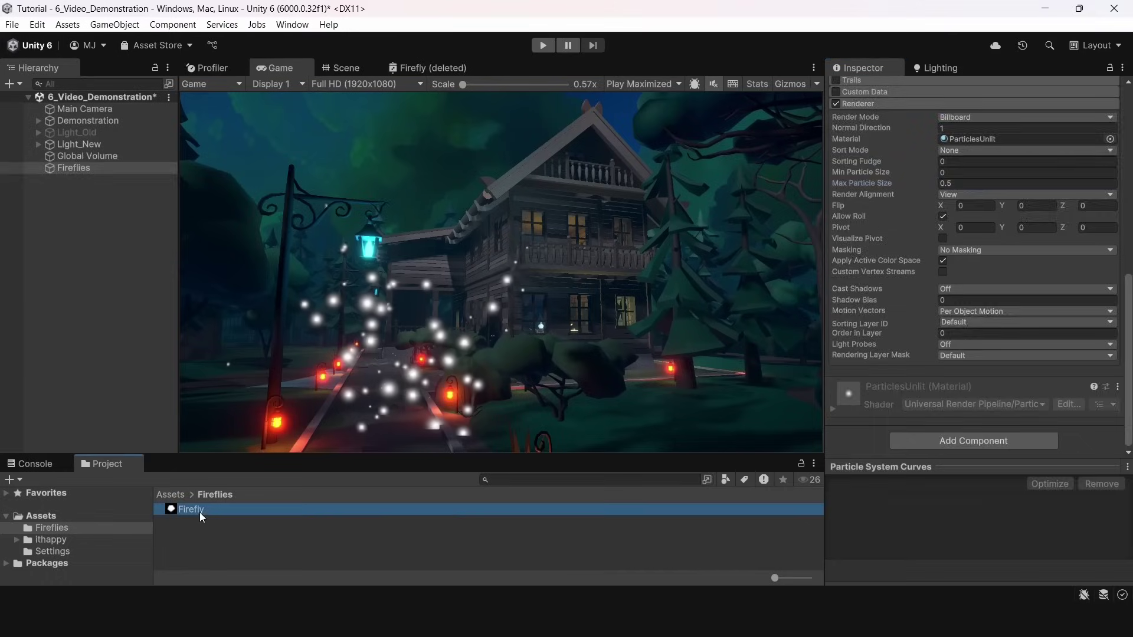
mouse_move(919, 469)
left_mouse_down()
mouse_move(920, 253)
mouse_move(919, 458)
left_mouse_up()
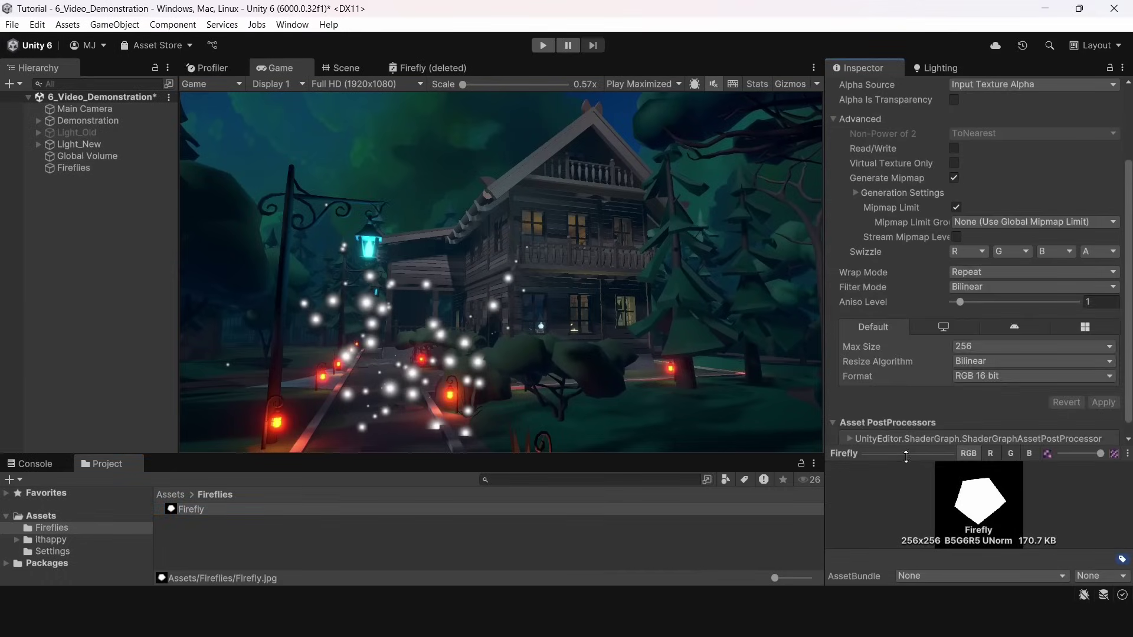
- Create a URP Unlit Shader Graph named Firefly in the Fireflies folder and open it
right_click(426, 529)
mouse_move(514, 134)
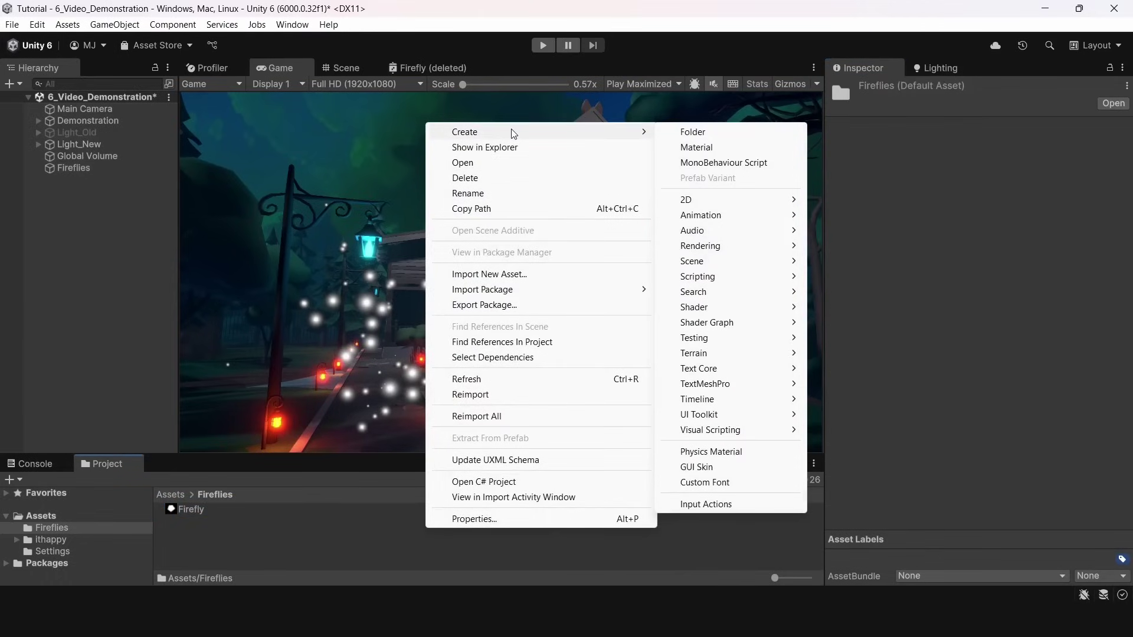
mouse_move(730, 328)
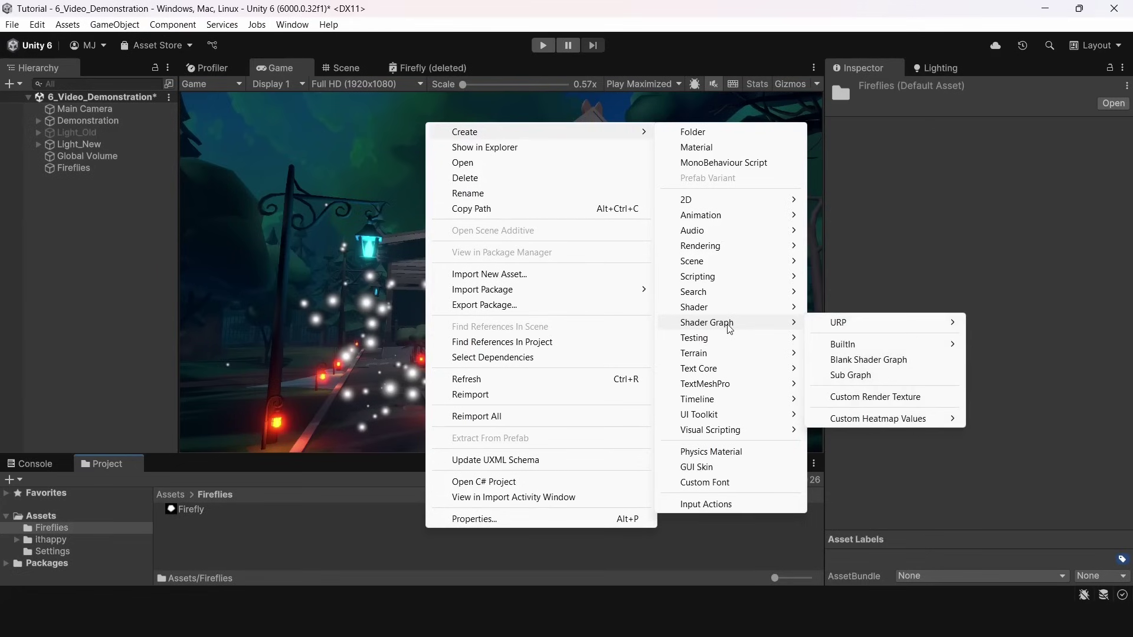
mouse_move(823, 324)
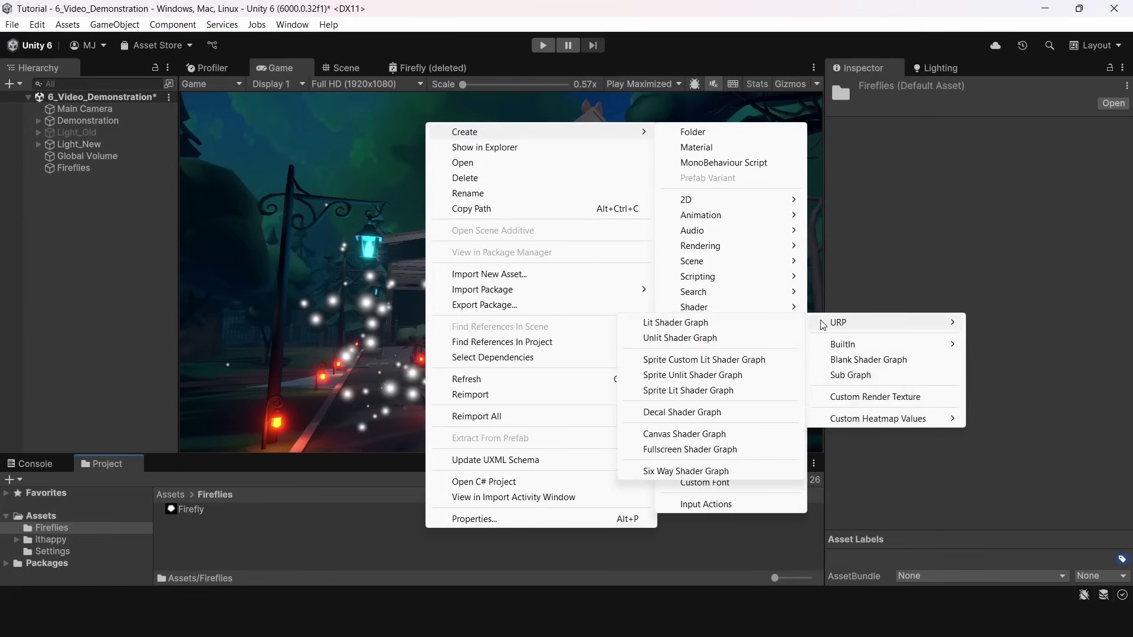
left_click(749, 337)
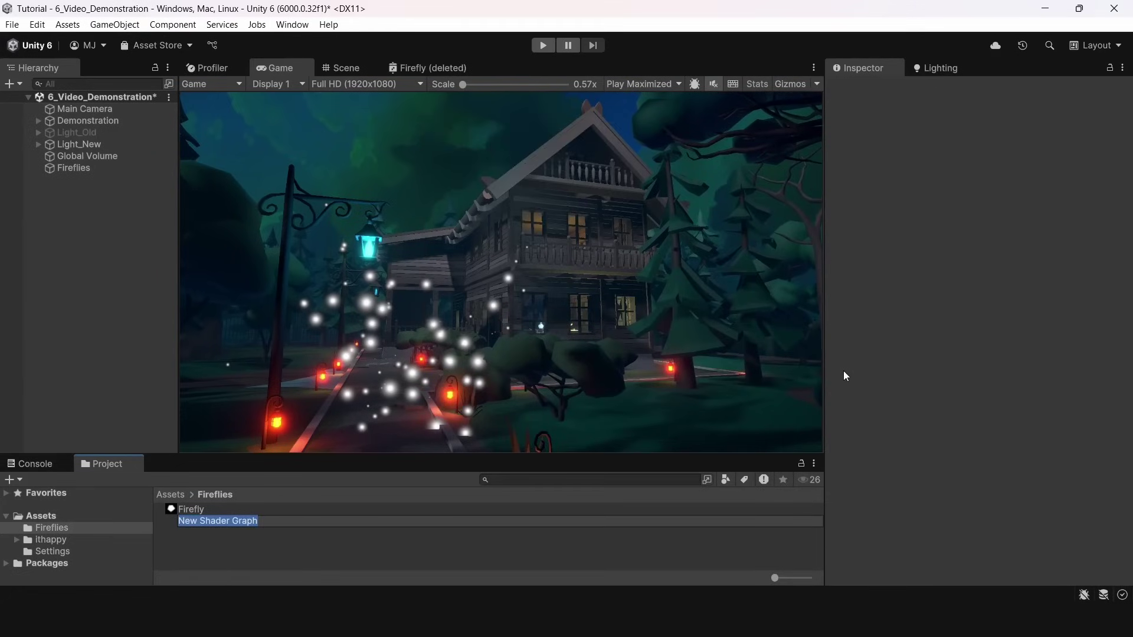
type("Firefly")
key("Return")
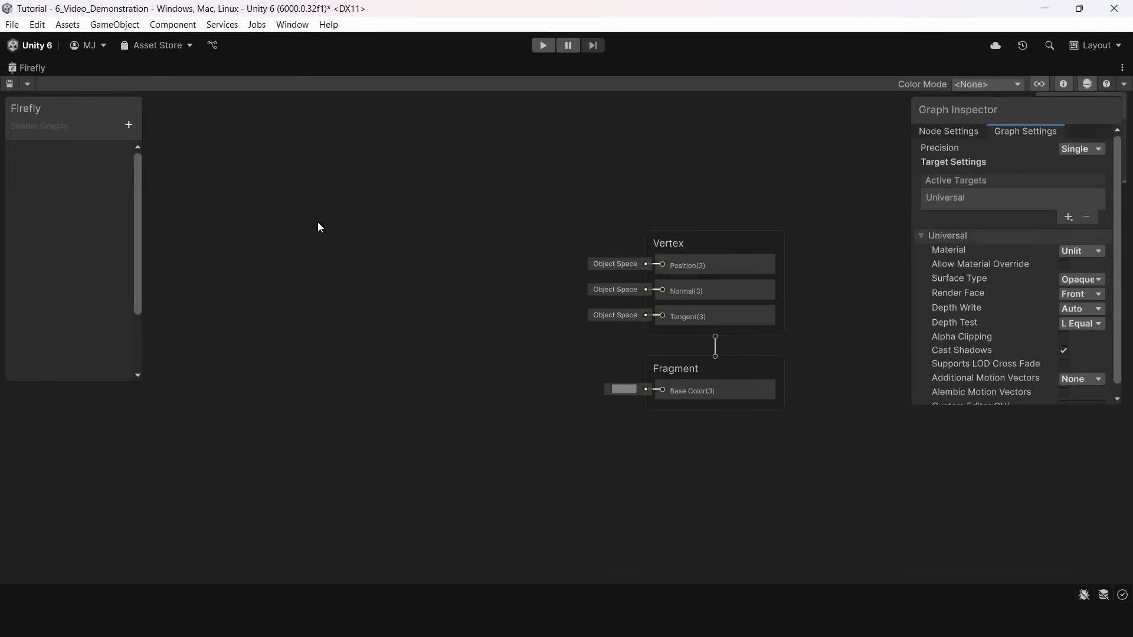
- Add a Color property named Emission and a Texture 2D property named Mask to the shader graph
left_click(129, 126)
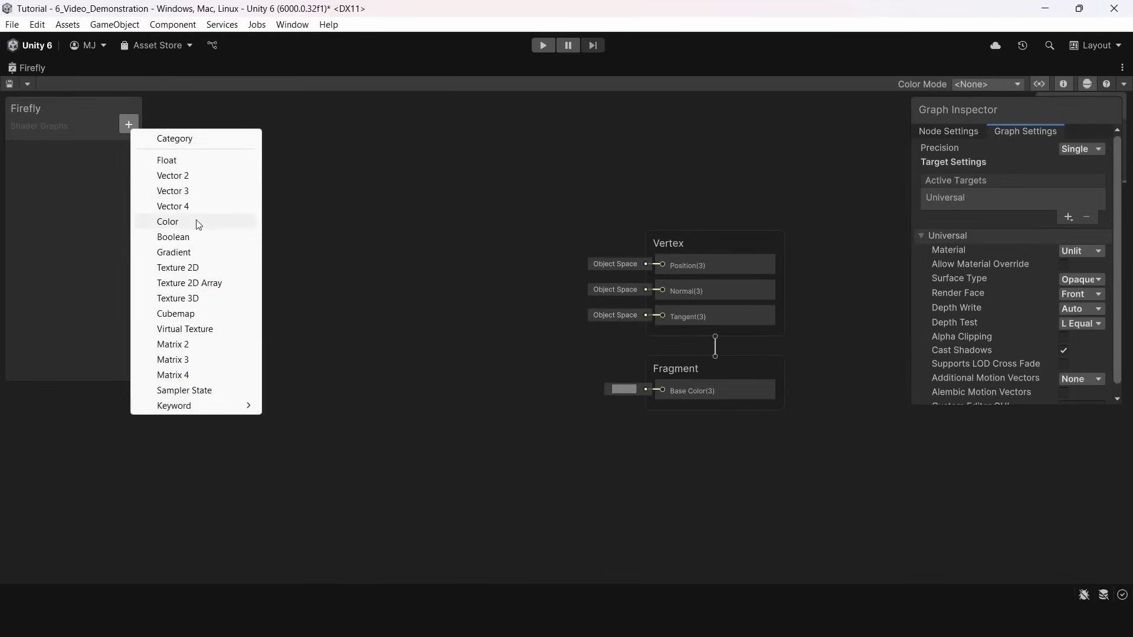
left_click(198, 223)
type("Emission")
key("Return")
left_click(128, 125)
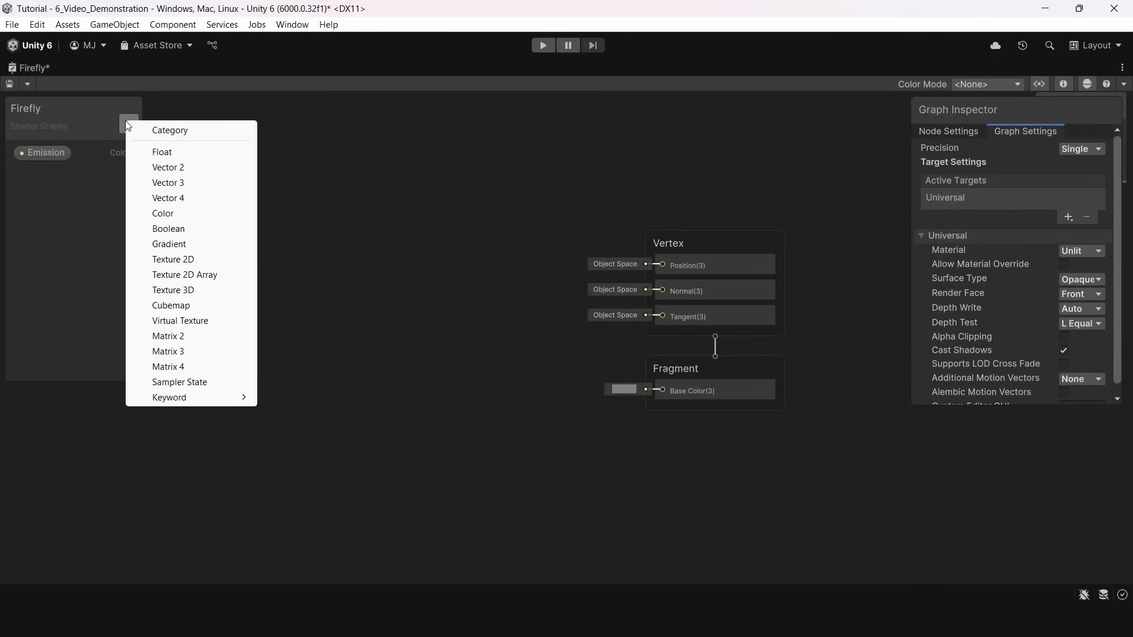
left_click(173, 260)
type("Mask")
key("Return")
- Place the Emission and Mask property nodes in the graph, before the Vertex and Fragment stacks
scroll(356, 172, "up", 2)
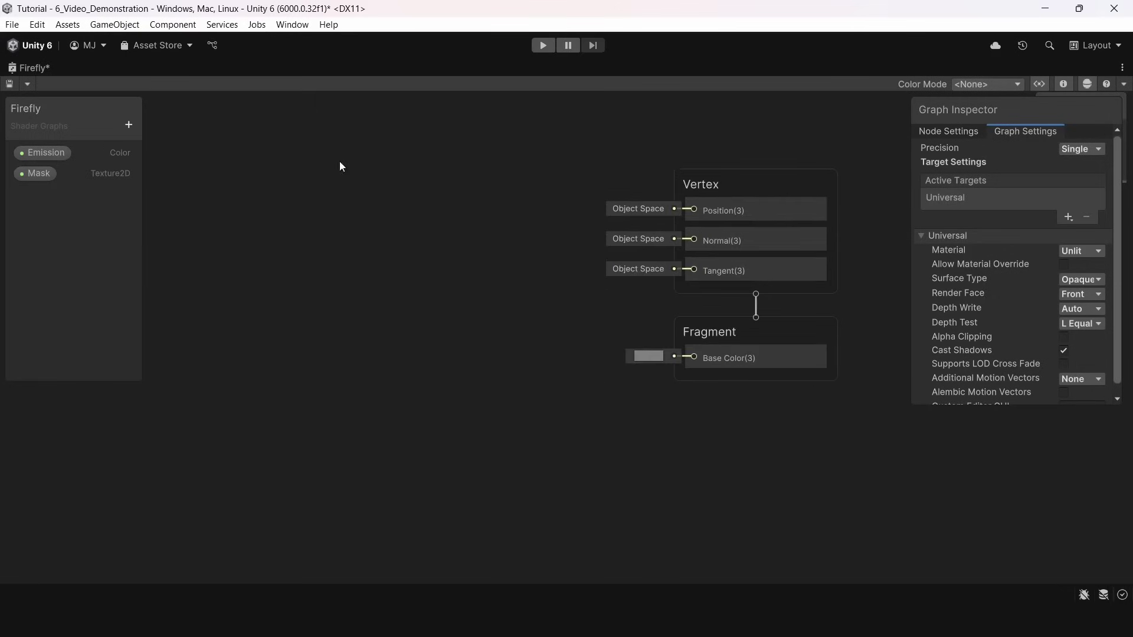
left_click_drag(445, 321, 447, 322)
middle_click_drag(447, 322, 558, 267)
left_click_drag(582, 281, 331, 282)
- Add a Sample Texture 2D node with its preview collapsed and connect Mask to its Texture input
scroll(331, 281, "down", 3)
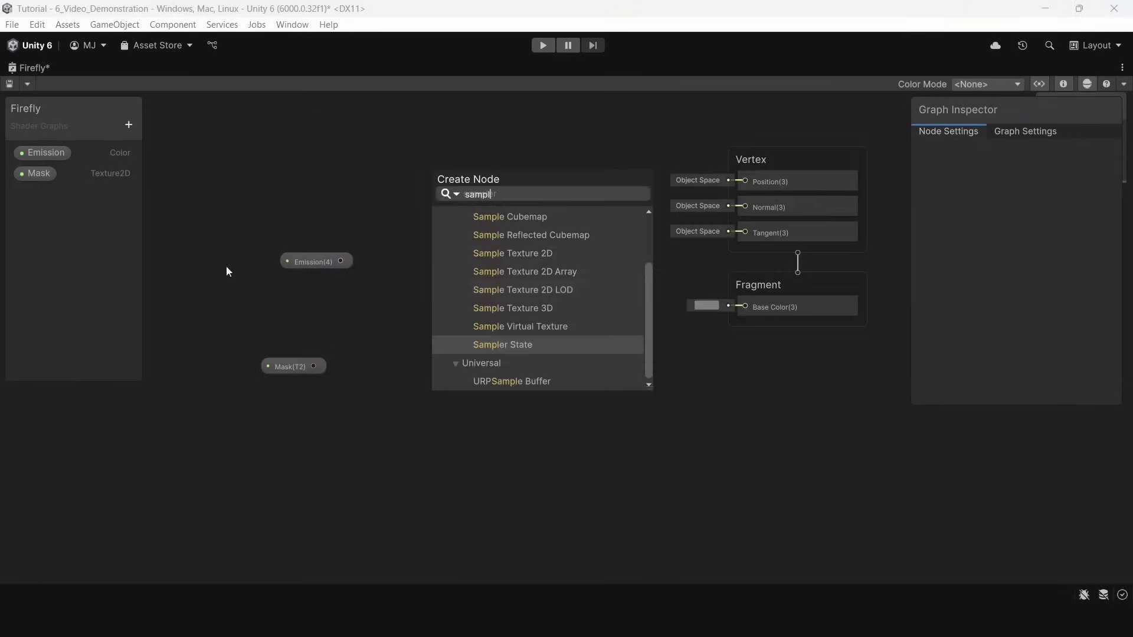
left_click(519, 250)
left_click(495, 465)
left_click_drag(487, 328, 422, 362)
left_click(399, 278)
middle_click_drag(399, 278, 376, 251)
left_click_drag(286, 236, 413, 274)
- Add an Add node and connect the Sample Texture 2D's R and G outputs to its A and B inputs
left_click(520, 286)
mouse_move(522, 287)
middle_mouse_down()
mouse_move(552, 271)
mouse_move(523, 306)
middle_mouse_up()
scroll(550, 282, "down", 1)
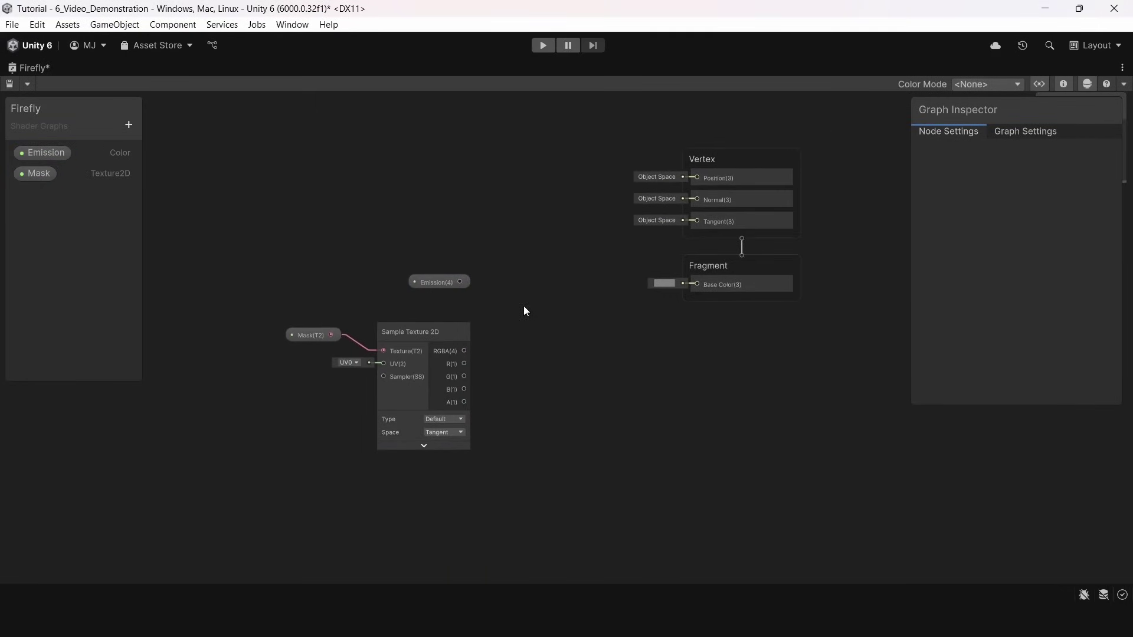
key("space")
scroll(595, 354, "up", 2)
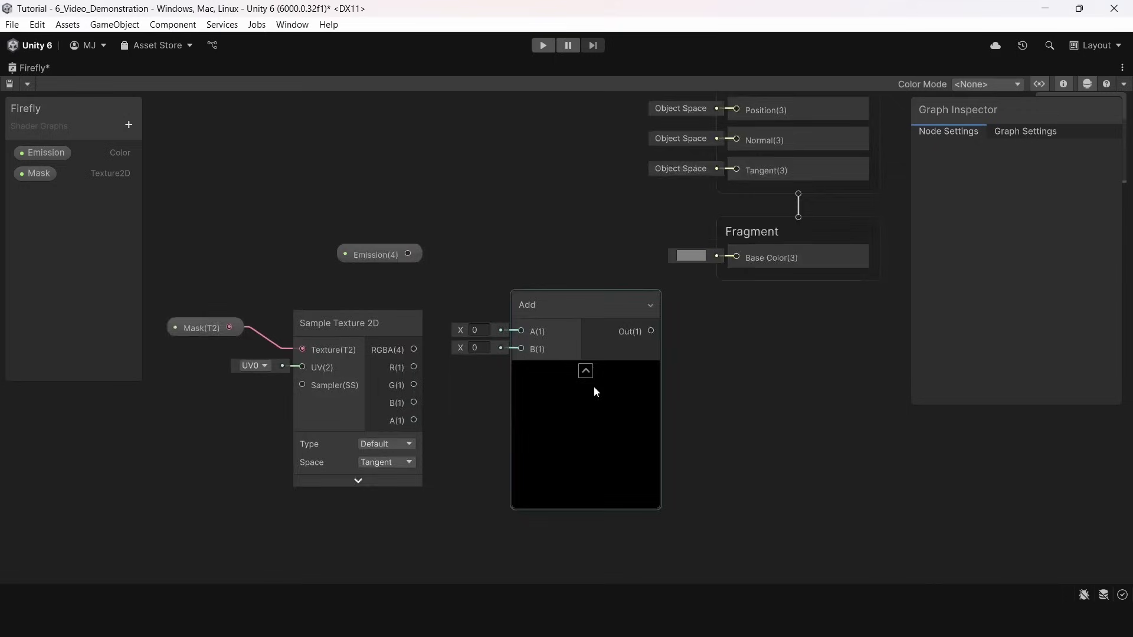
scroll(595, 390, "up", 1)
left_click(584, 368)
left_click_drag(546, 290, 514, 327)
left_click_drag(454, 383, 476, 379)
left_click_drag(511, 336, 466, 339)
- Duplicate the Add node and feed it the first Add's output and the texture's B channel
key("ctrl+d")
left_click_drag(509, 366, 593, 373)
left_click_drag(511, 360, 551, 395)
left_click_drag(382, 404, 547, 409)
mouse_move(474, 348)
left_mouse_down()
mouse_move(467, 324)
mouse_move(484, 332)
left_mouse_up()
left_click_drag(578, 357, 601, 359)
left_click(671, 317)
- Move the Mask, Sample Texture 2D and both Add nodes together, away from the Fragment stack
scroll(671, 317, "down", 5)
left_click_drag(433, 292, 655, 369)
left_click_drag(646, 353, 512, 352)
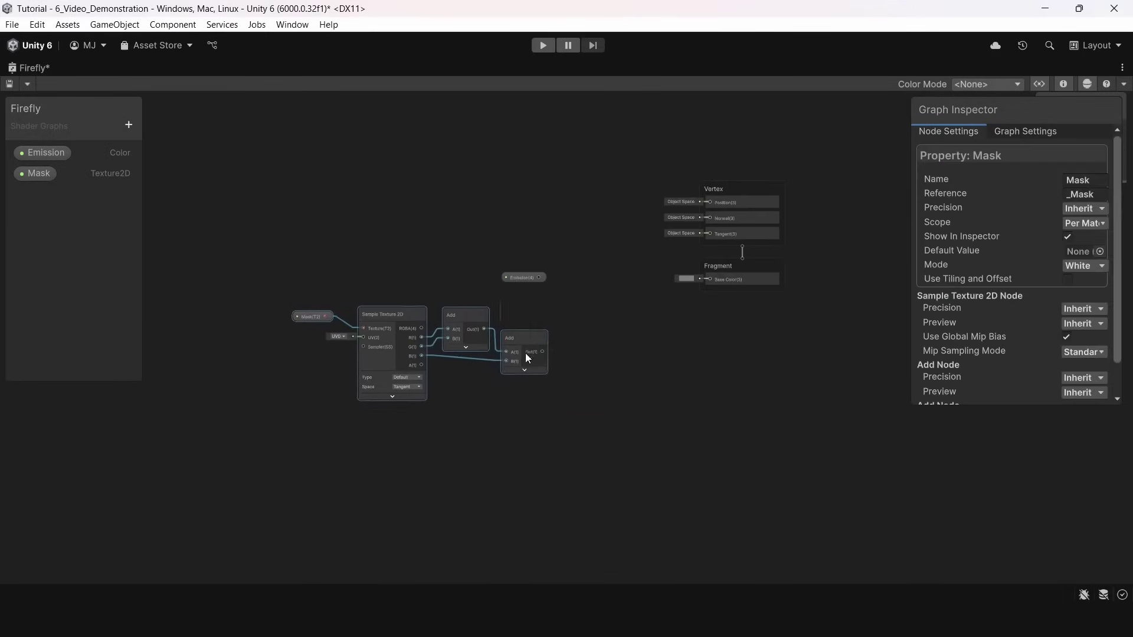
- Add a Divide node that takes the second Add's output and divides it by 3
scroll(566, 286, "up", 5)
key("space")
type("divid")
key("Return")
left_click(589, 439)
type("3")
left_click_drag(491, 407, 651, 408)
left_click(695, 462)
left_click_drag(678, 407, 842, 272)
scroll(736, 287, "down", 6)
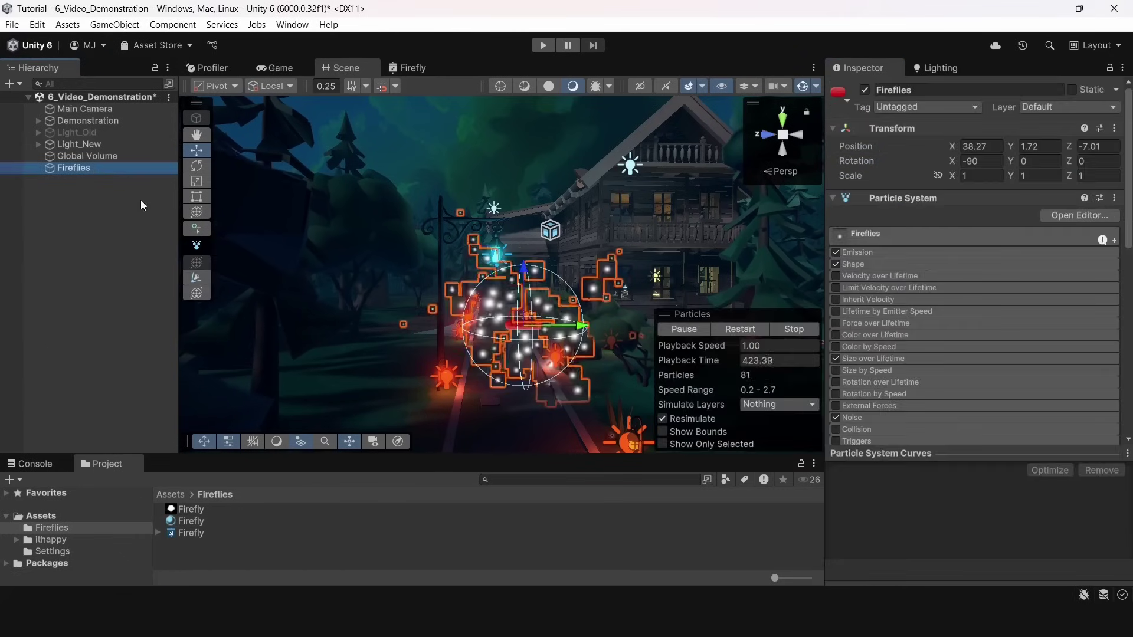
- Assign the Firefly material to the Fireflies particle Renderer and check the particles up close in the Scene view
scroll(1010, 240, "down", 5)
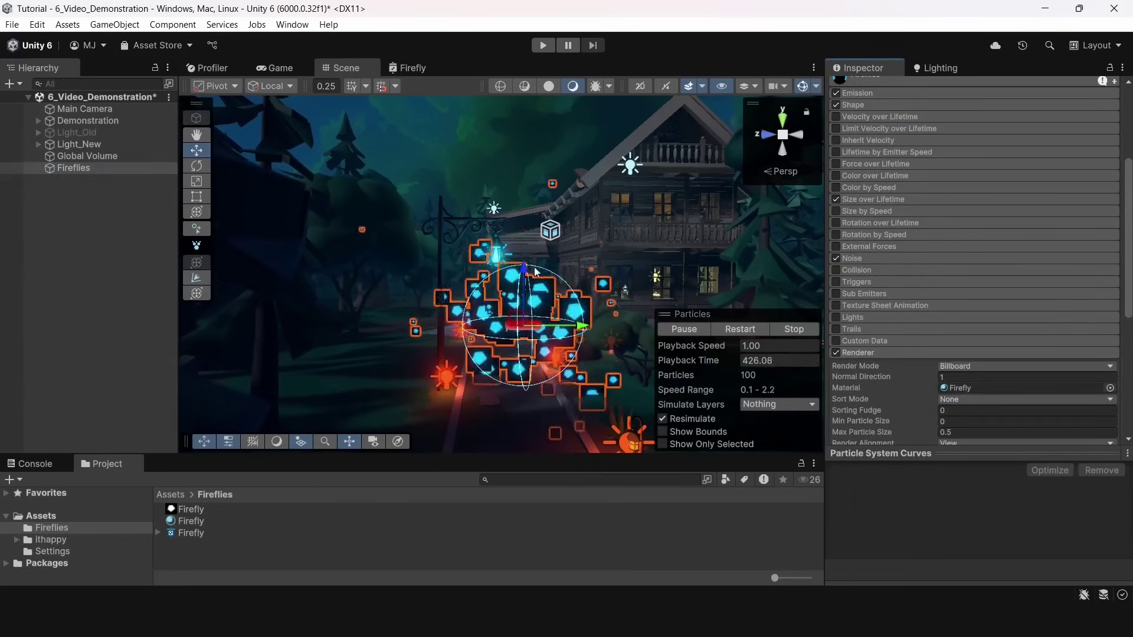
right_click_drag(457, 206, 556, 276)
key("w")
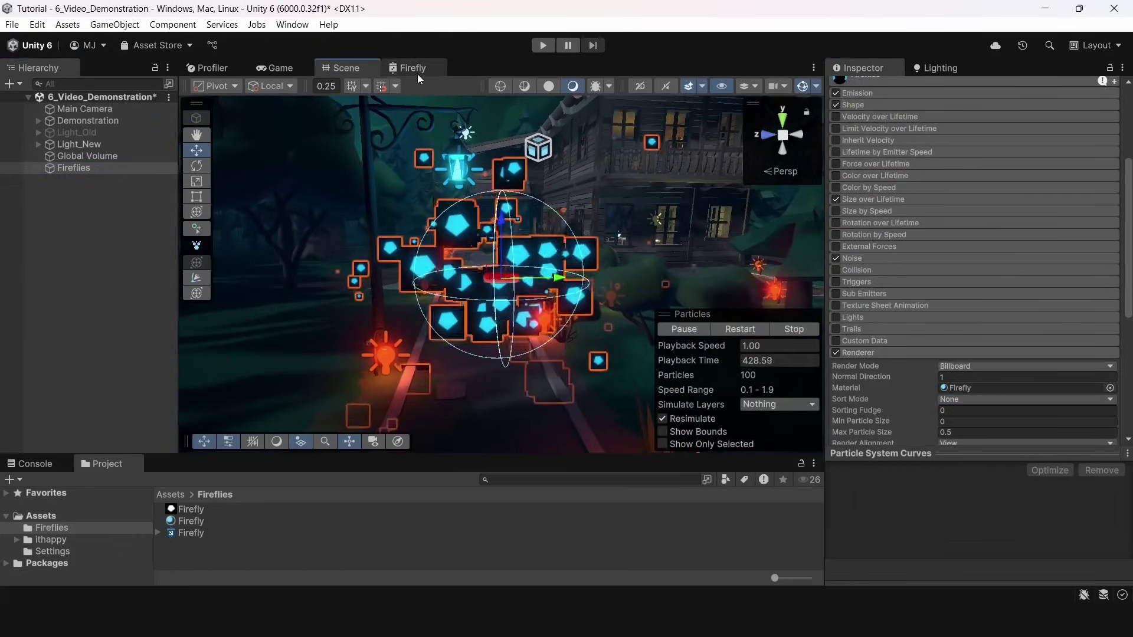
right_click_drag(496, 160, 484, 94)
left_click(470, 168)
right_click_drag(438, 200, 481, 226)
- Return to the Firefly shader graph, maximize it and open its Graph Settings
left_click(410, 68)
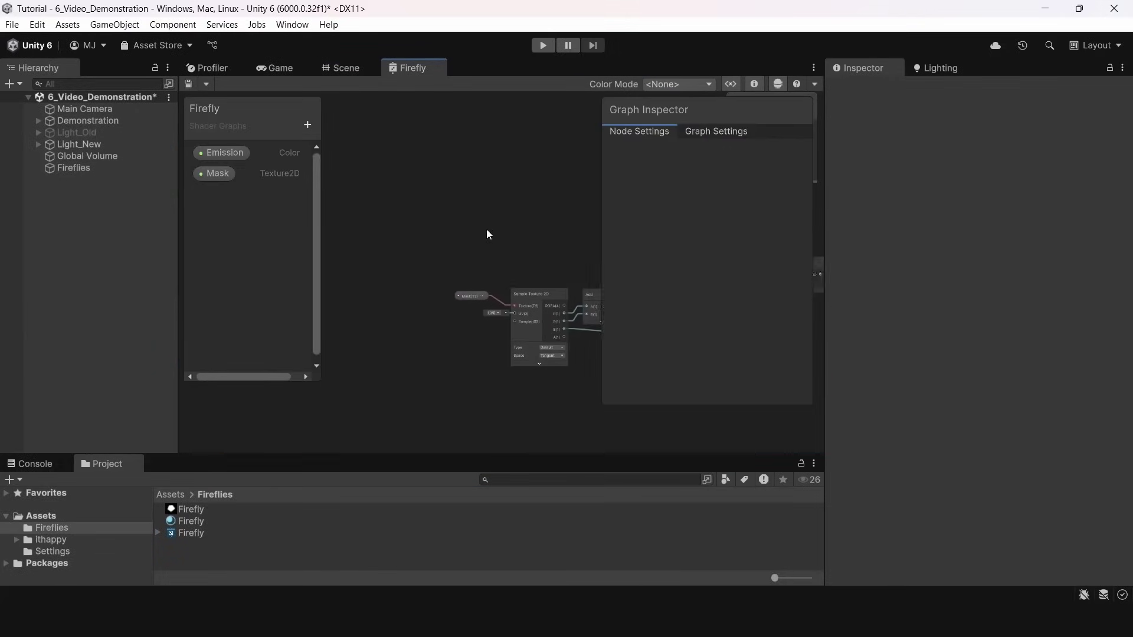
key("shift+space")
scroll(501, 289, "up", 5)
left_click(1026, 131)
left_click(1081, 251)
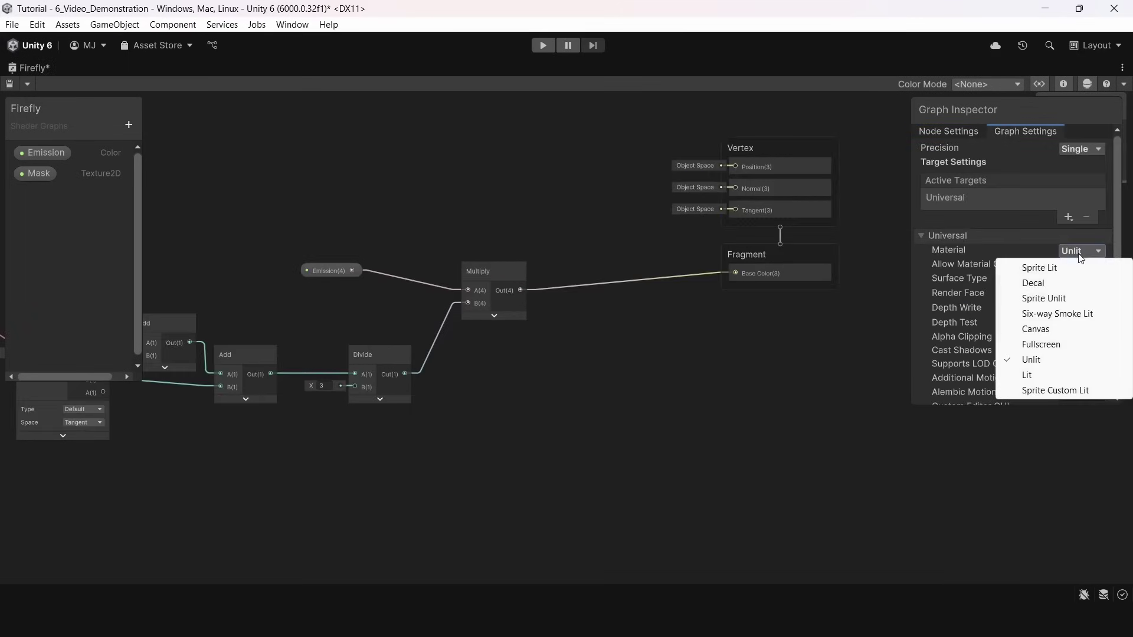
left_click(991, 266)
- Try the Transparent surface type and look through the Blending Mode options
left_click(1070, 280)
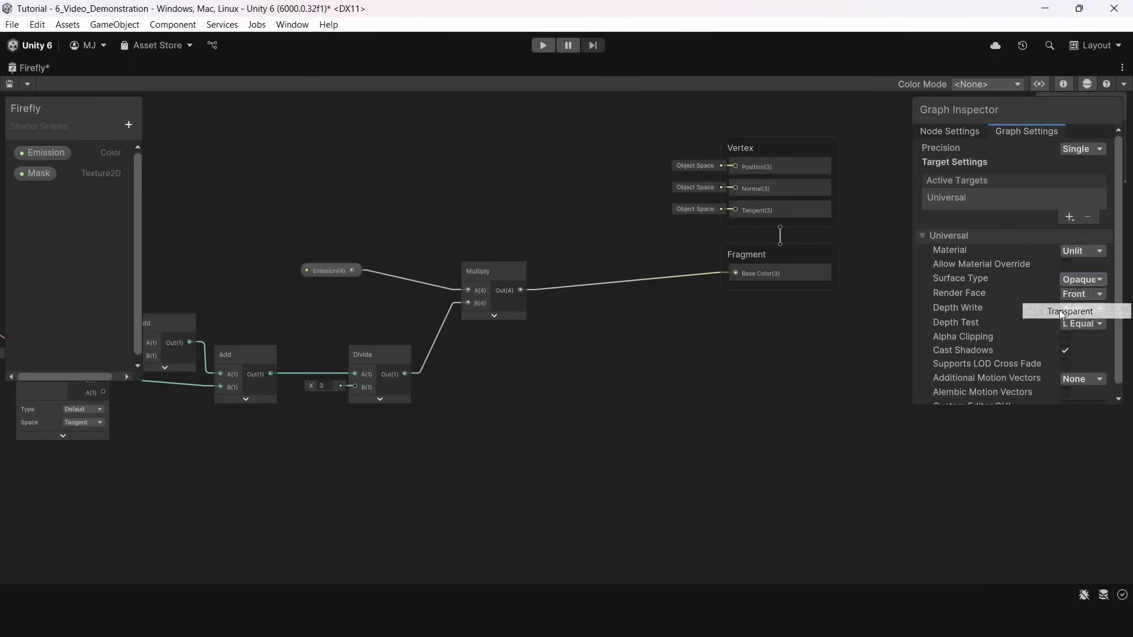
left_click(1056, 309)
scroll(1065, 295, "down", 1)
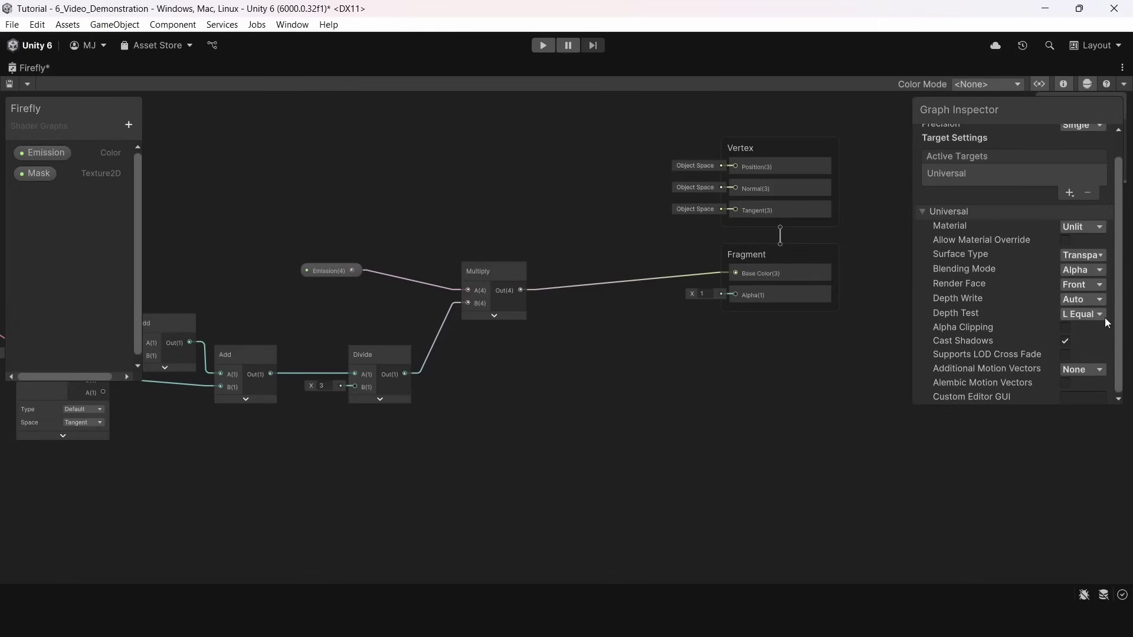
left_click(1082, 271)
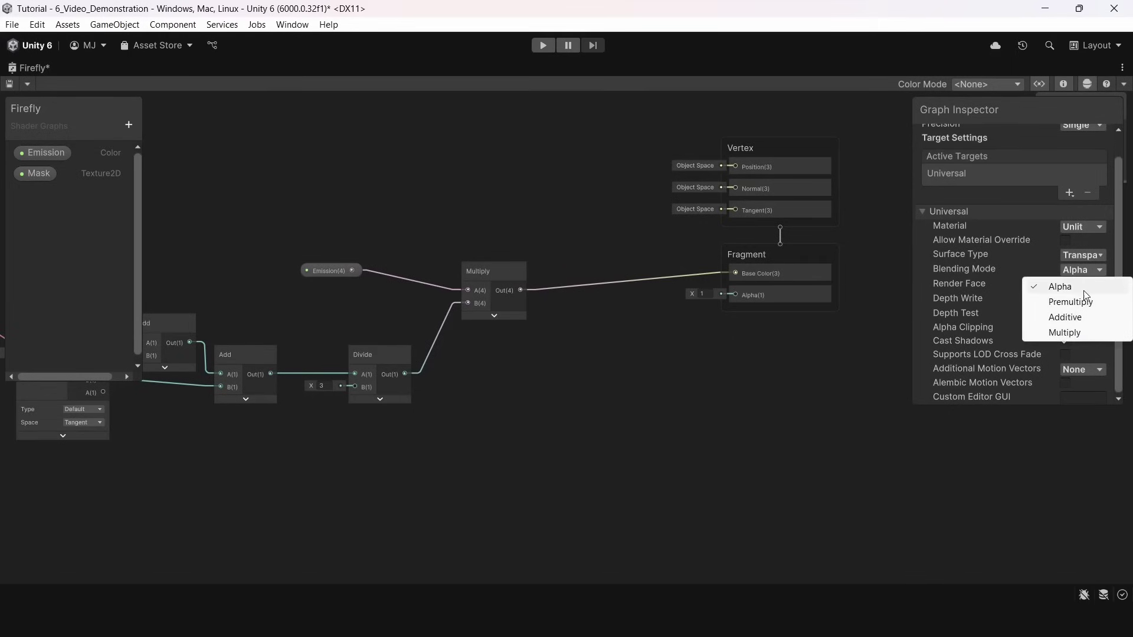
left_click(1049, 269)
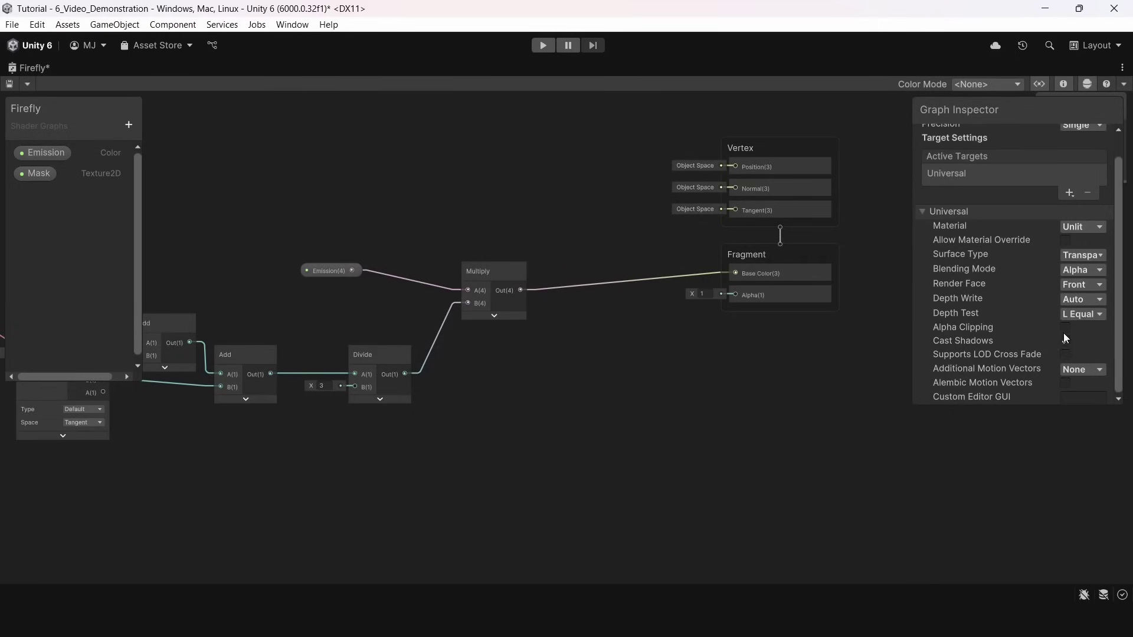
- Enable Alpha Clipping and set the Surface Type to Opaque
left_click(1066, 327)
left_click(1083, 255)
left_click(1065, 271)
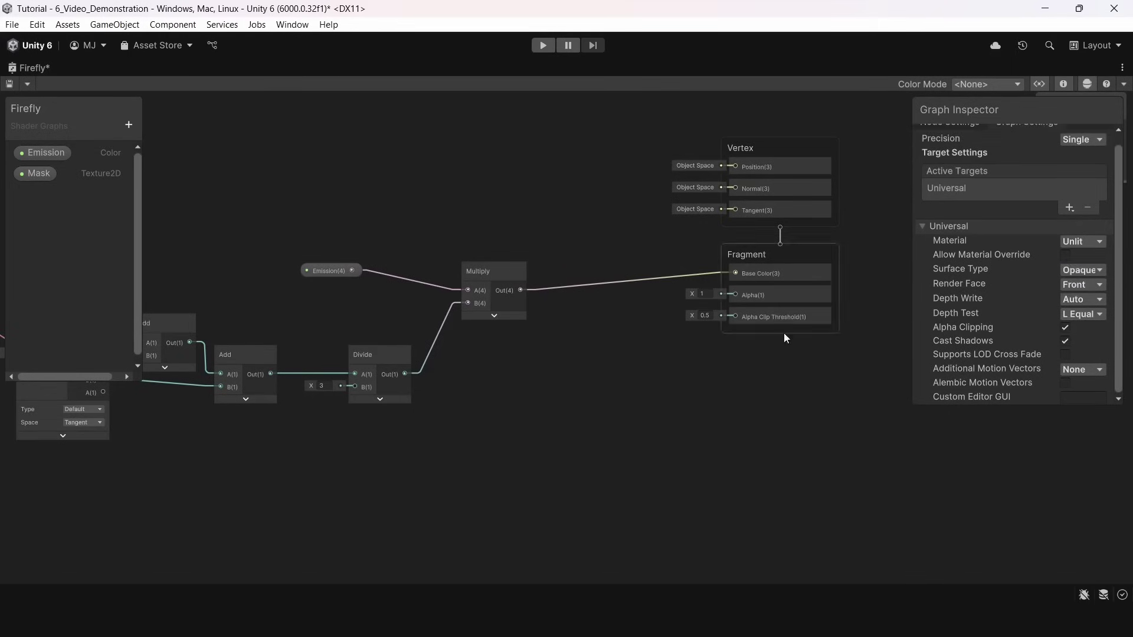
- Connect the Divide node's output to the Fragment stack's Alpha input
scroll(755, 330, "up", 3)
middle_click_drag(717, 305, 742, 354)
scroll(545, 375, "down", 2)
middle_click_drag(544, 376, 625, 406)
scroll(550, 326, "up", 1)
scroll(642, 386, "down", 2)
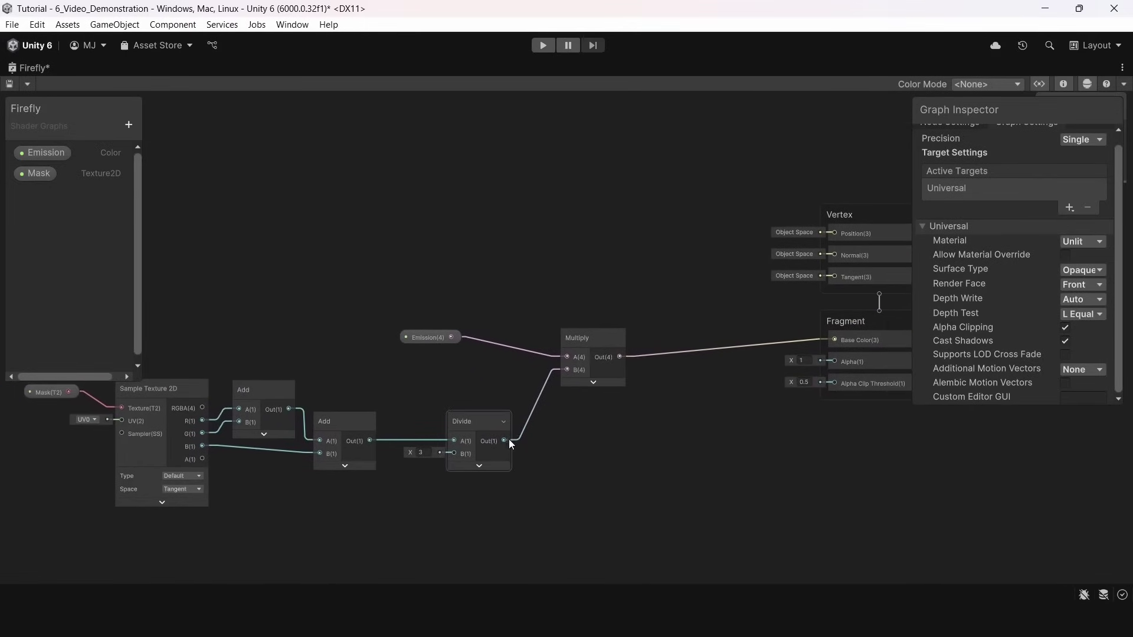
left_click_drag(801, 391, 828, 368)
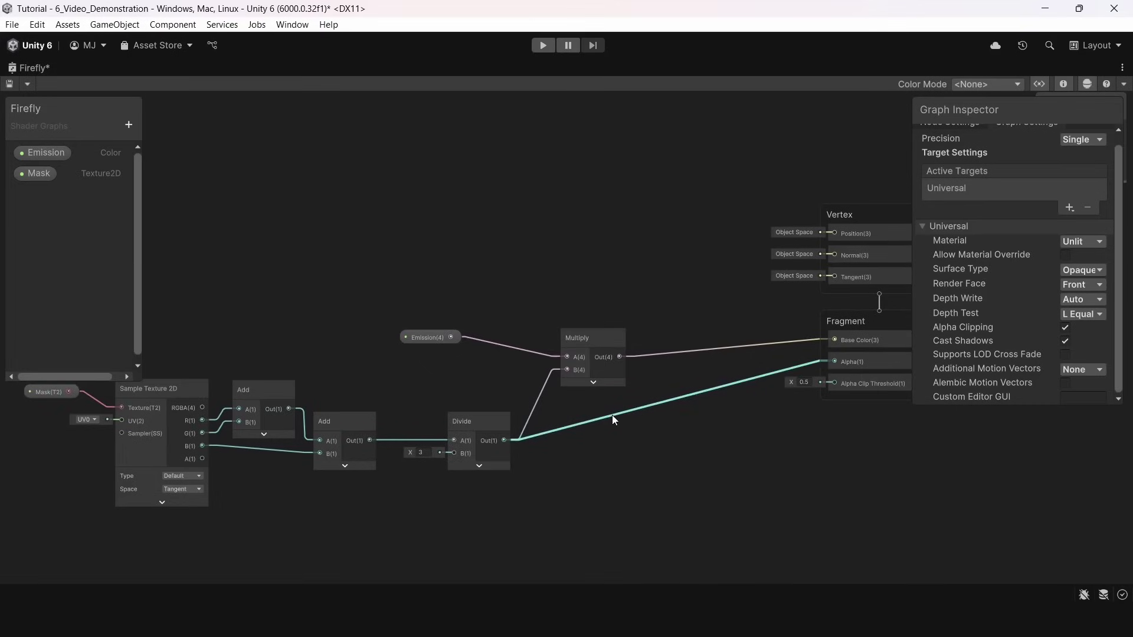
- Set the Emission color property's Mode to HDR in the Firefly graph
scroll(649, 410, "down", 1)
middle_click_drag(667, 404, 742, 299)
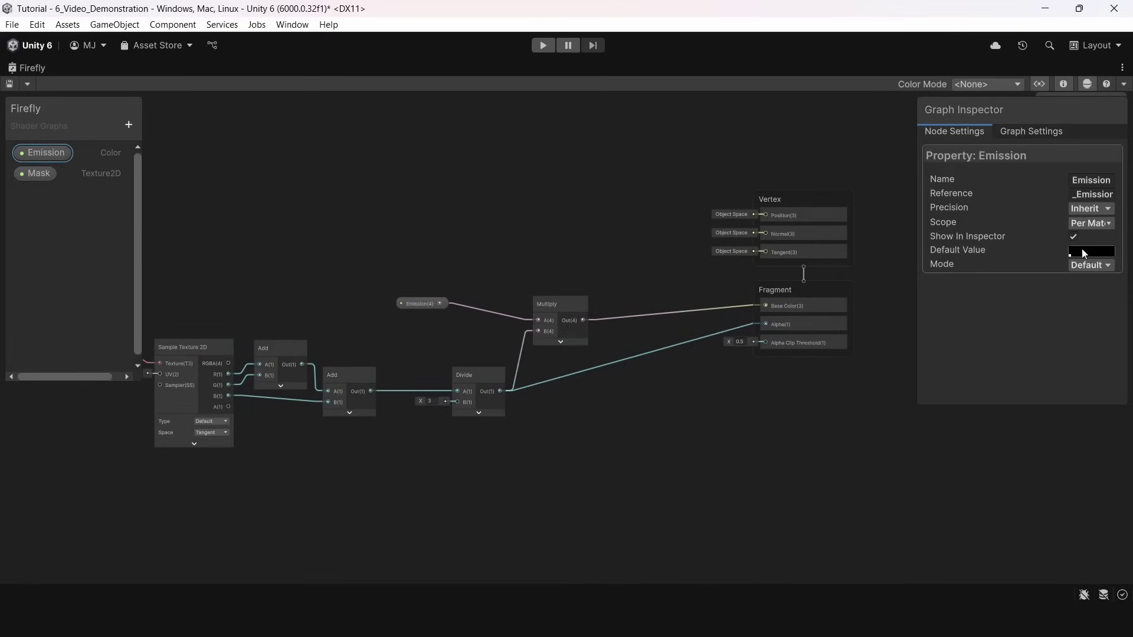
left_click(1083, 253)
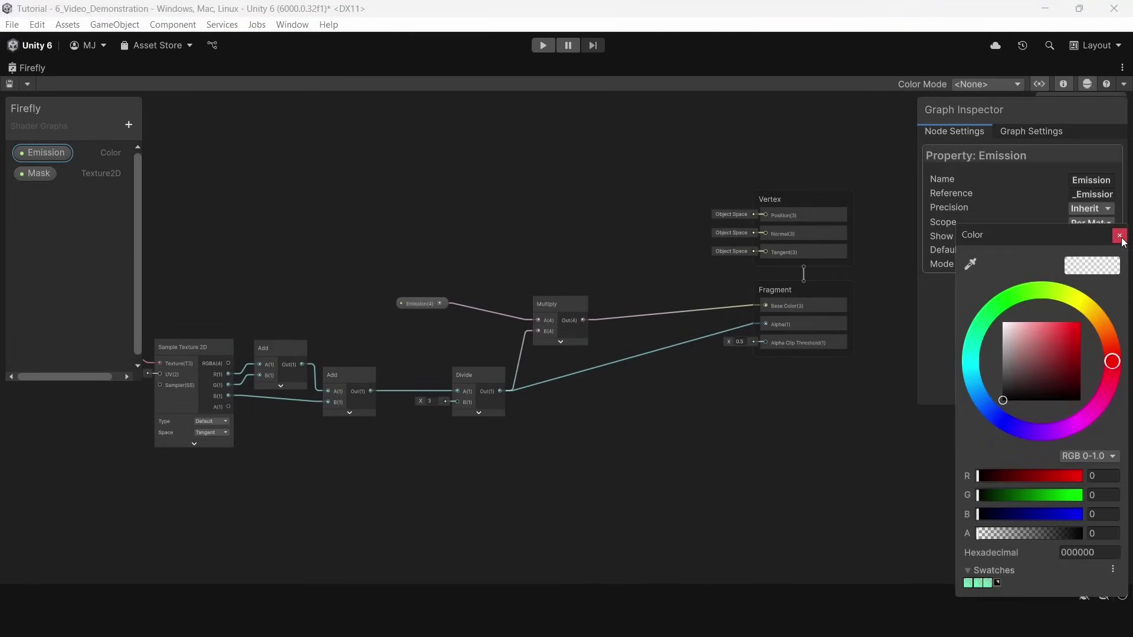
left_click(1119, 236)
left_click(1091, 265)
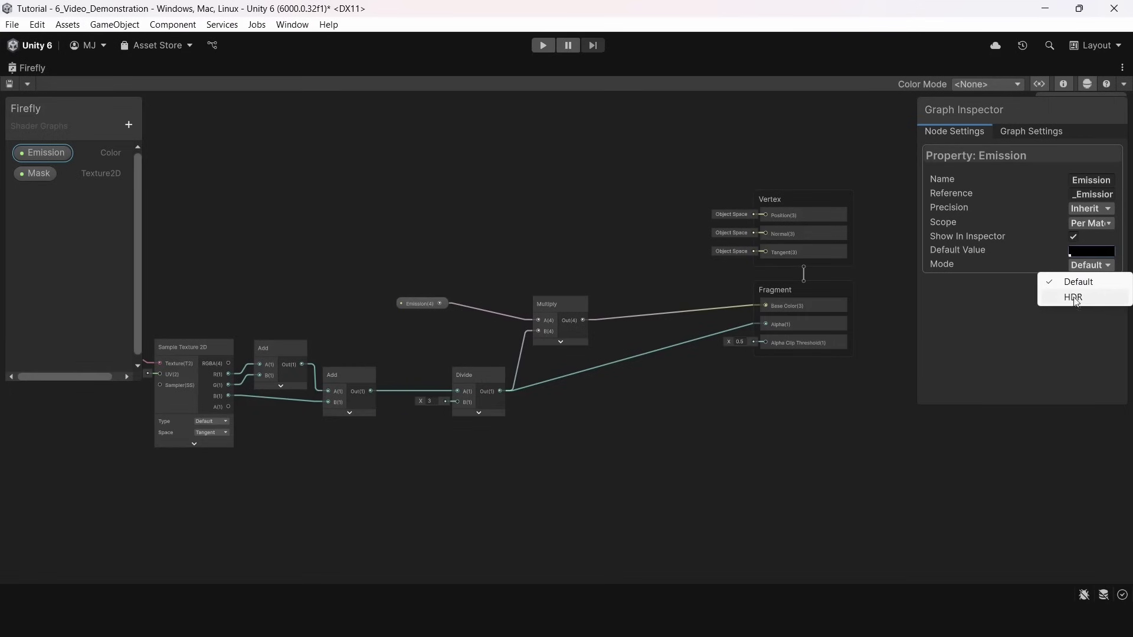
left_click(1074, 298)
- Set the Emission property's default HDR color to bright cyan, about R 1, G 201, B 255
left_click(1087, 253)
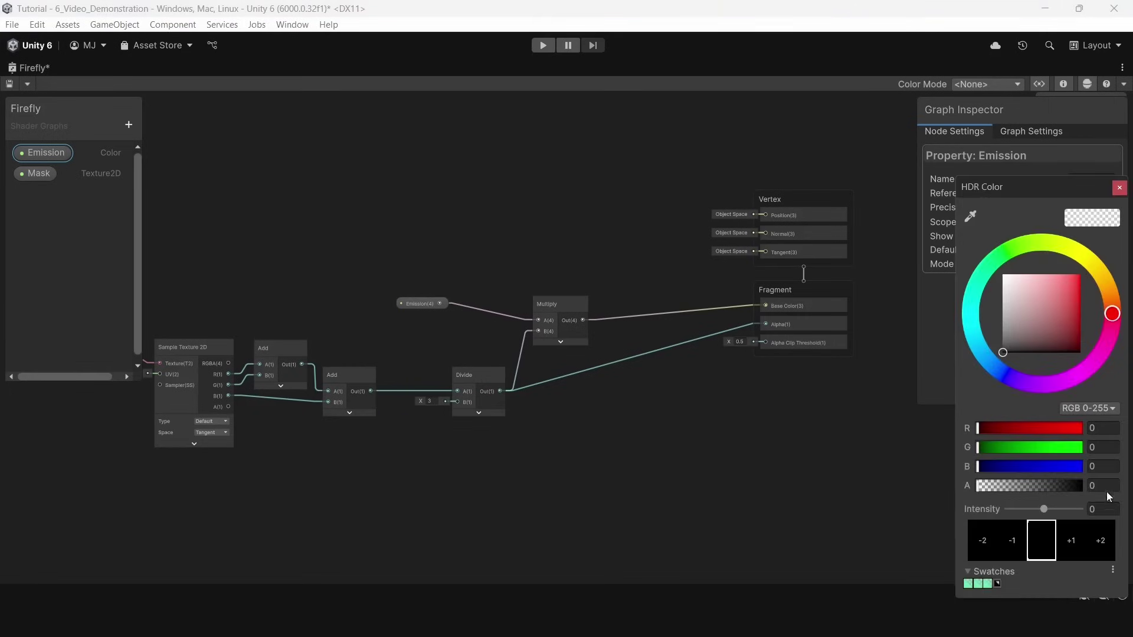
left_click(976, 330)
left_click(1081, 276)
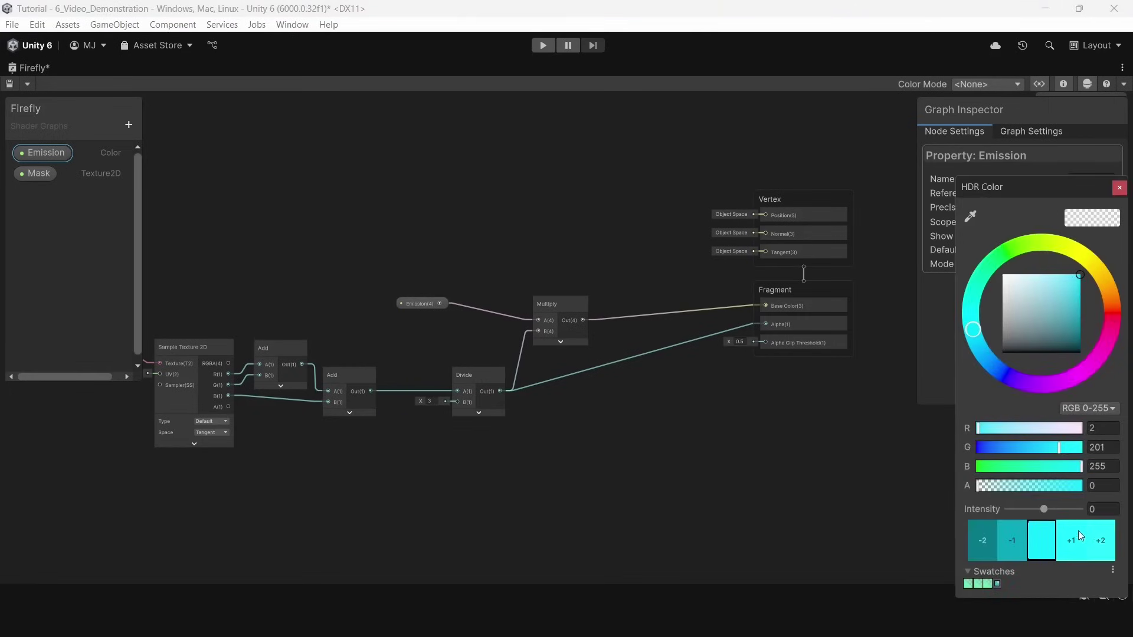
left_click(1119, 188)
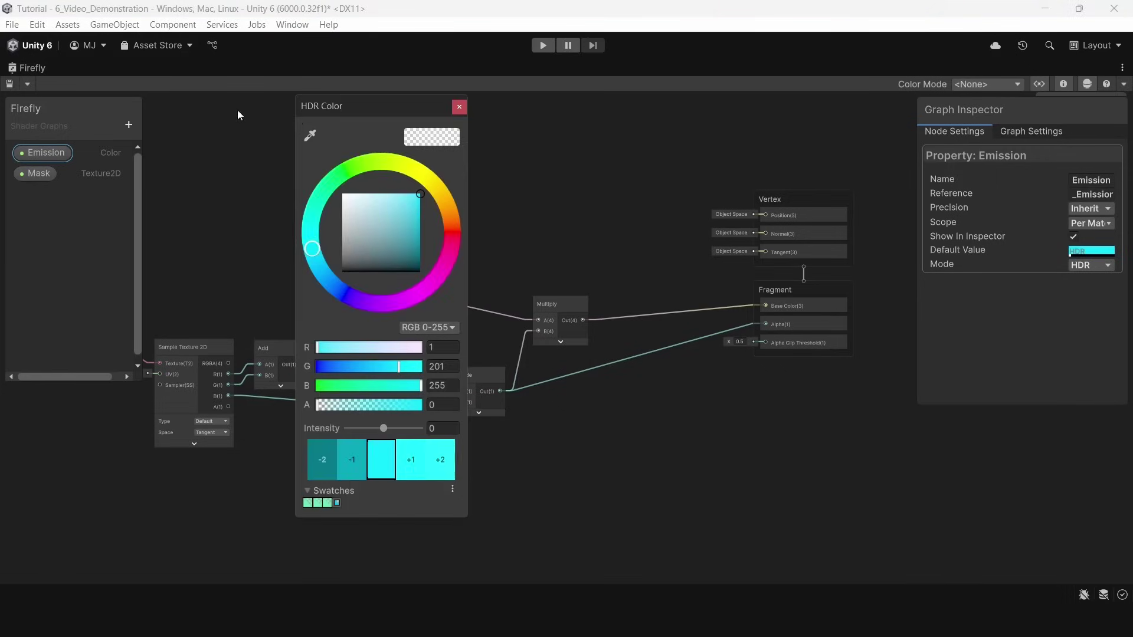
left_click(461, 105)
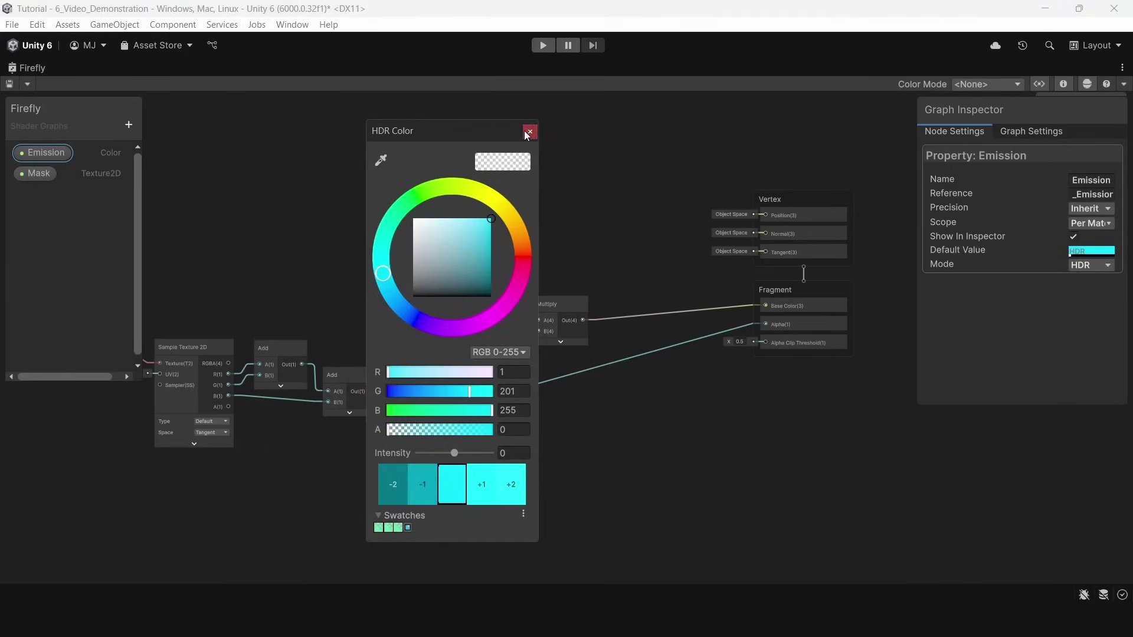
left_click(529, 132)
left_click(478, 136)
- Restore the maximized graph, return to the Scene view near the fireflies and select the Firefly material
key("shift+space")
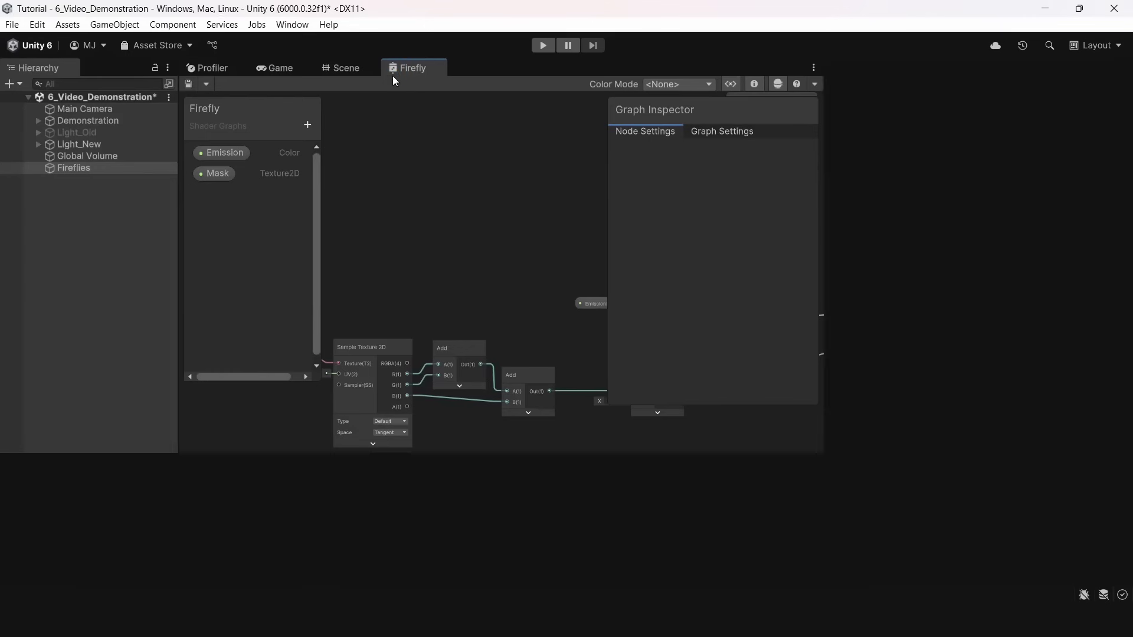
left_click(349, 67)
key("w")
right_click_drag(578, 193, 521, 148)
left_click(522, 148)
key("w")
mouse_move(536, 191)
right_mouse_down()
mouse_move(581, 204)
mouse_move(551, 197)
right_mouse_up()
left_click(198, 533)
left_click(253, 522)
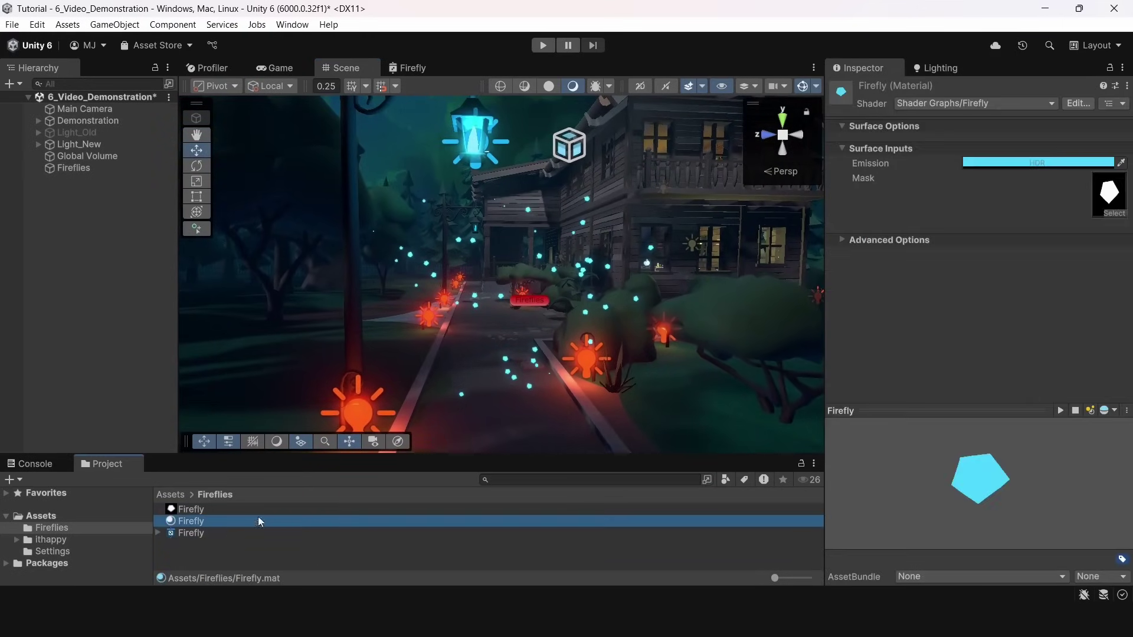
- Raise the Firefly material's Emission HDR intensity to about 3.3, checking the glow in the Game view
left_click(1014, 164)
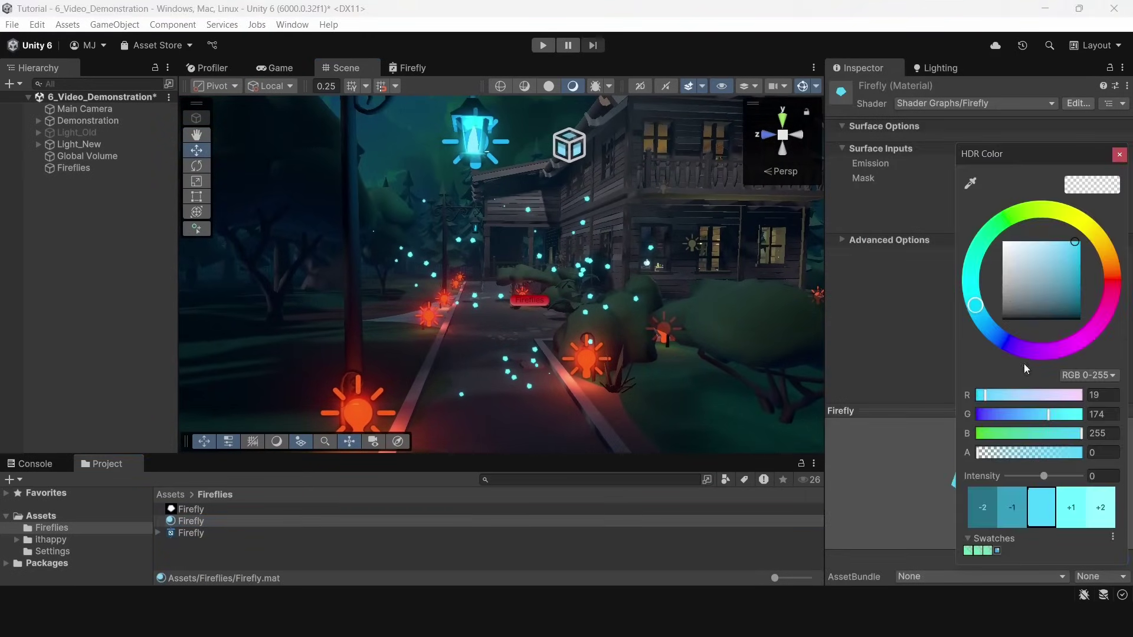
left_click(1101, 509)
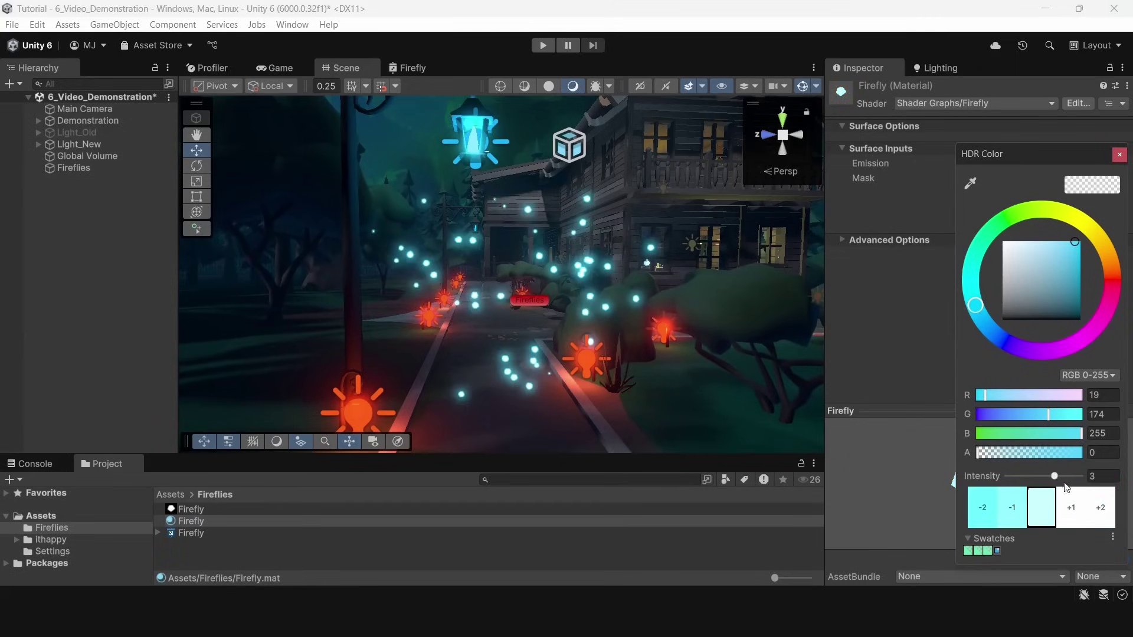
left_click(1117, 156)
left_click(275, 69)
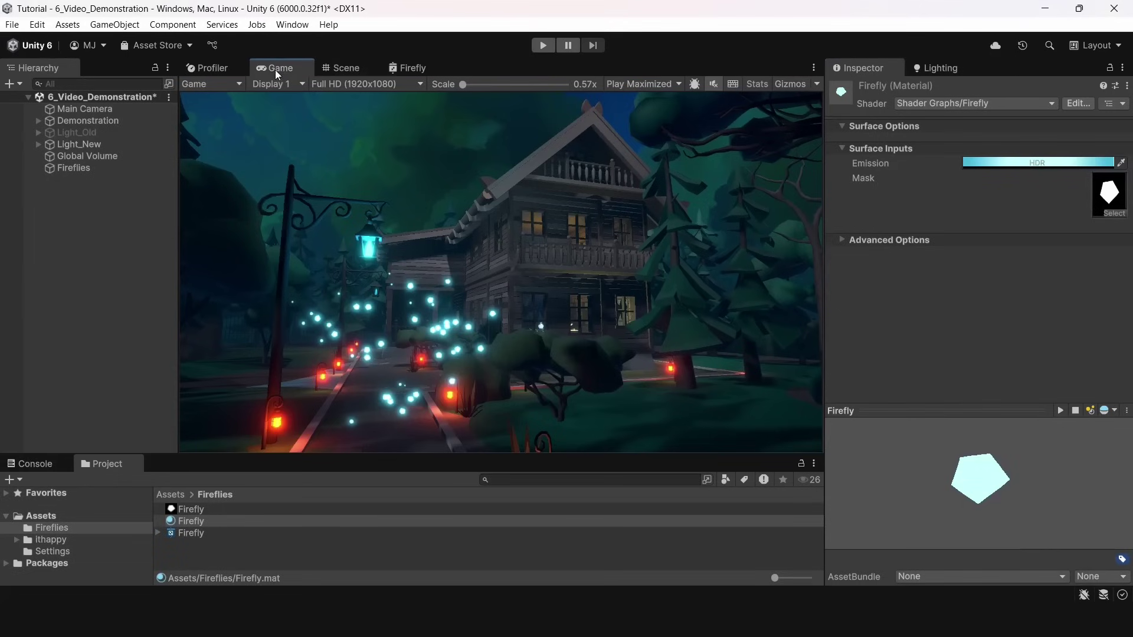
left_click(1059, 162)
left_click(1057, 470)
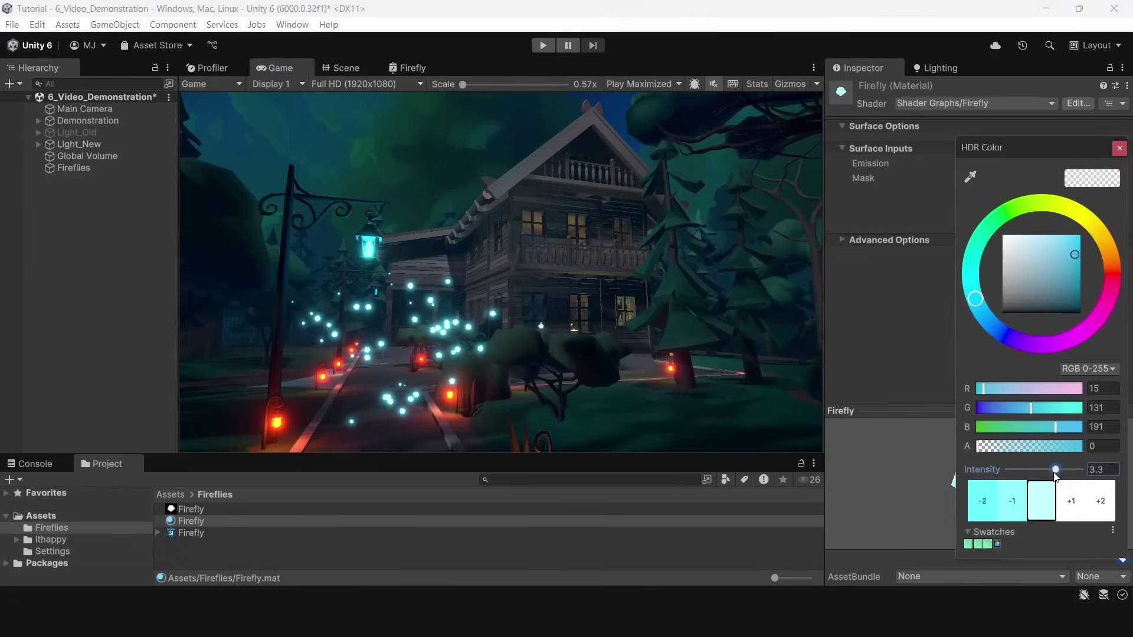
left_click(1119, 148)
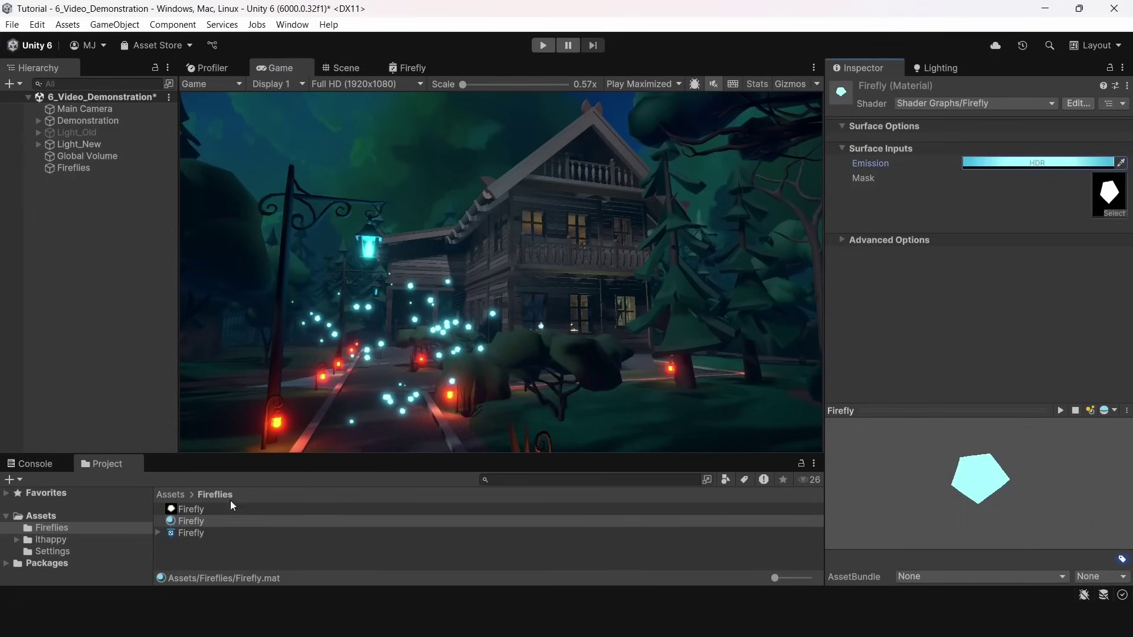
- Set the Fireflies renderer's Max Particle Size to 0.015 and add a Size over Lifetime curve key, moved lower and nearer the start
left_click(191, 533)
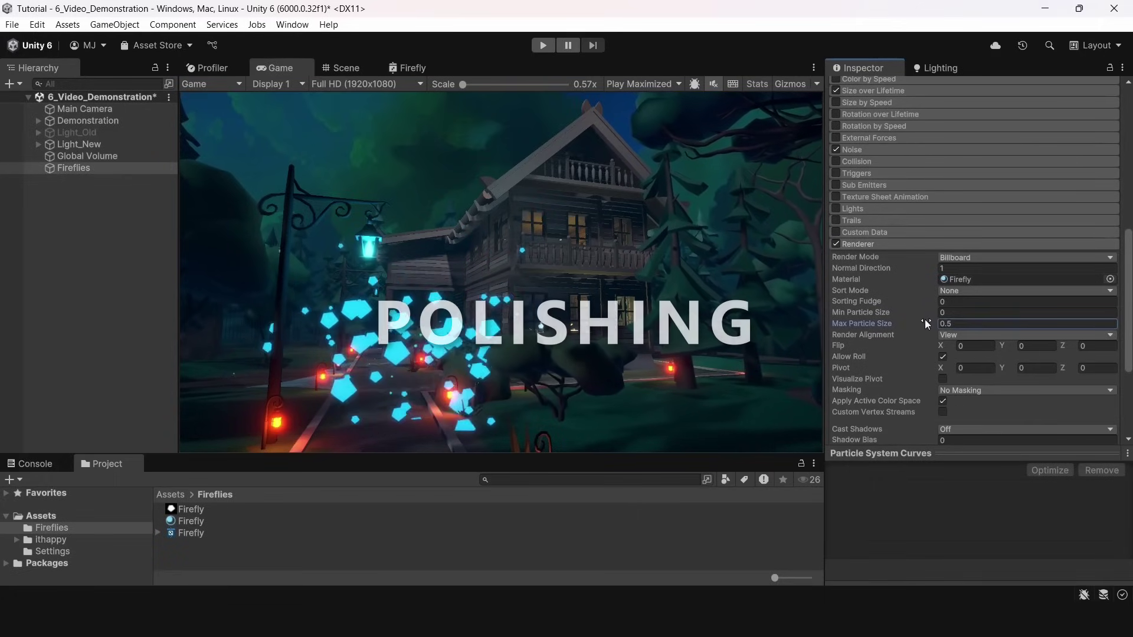
left_click_drag(926, 319, 907, 322)
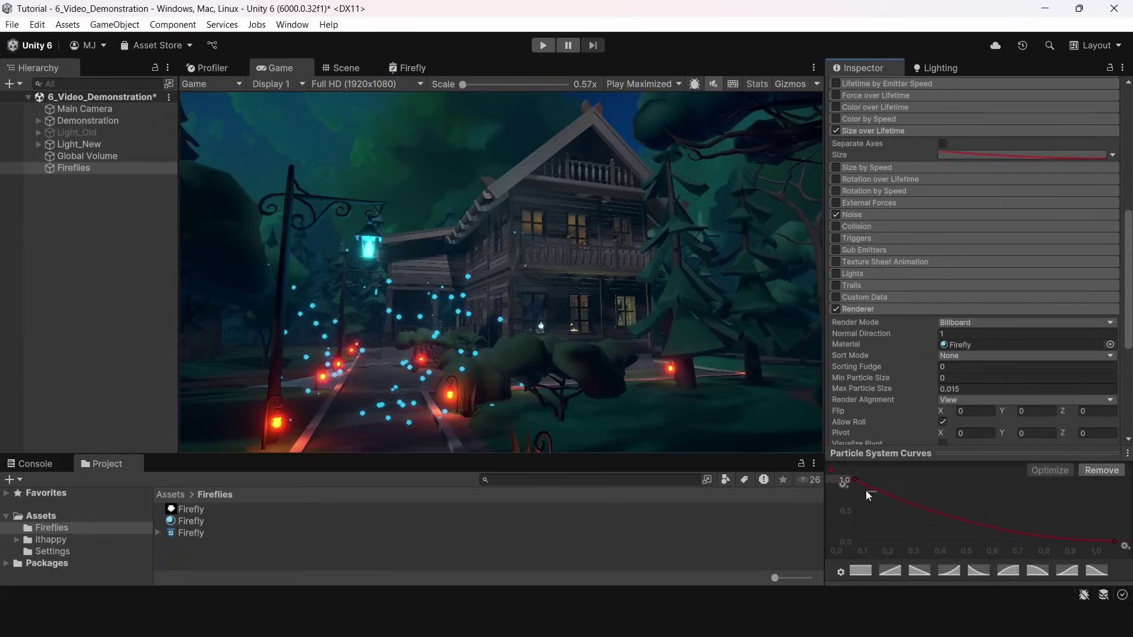
right_click(939, 509)
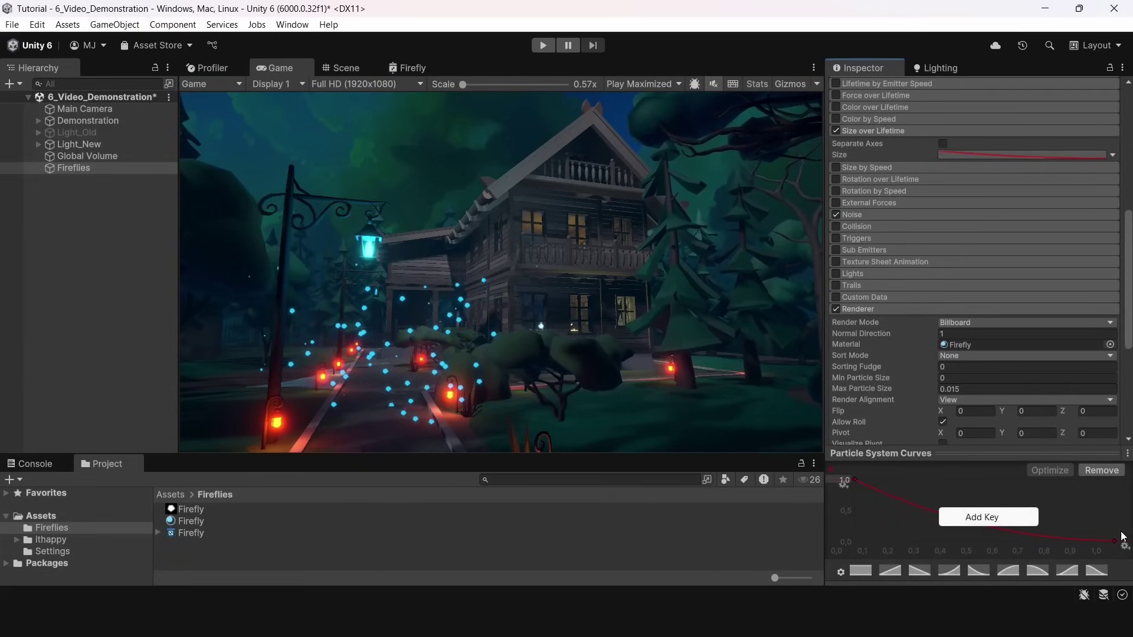
left_click(980, 518)
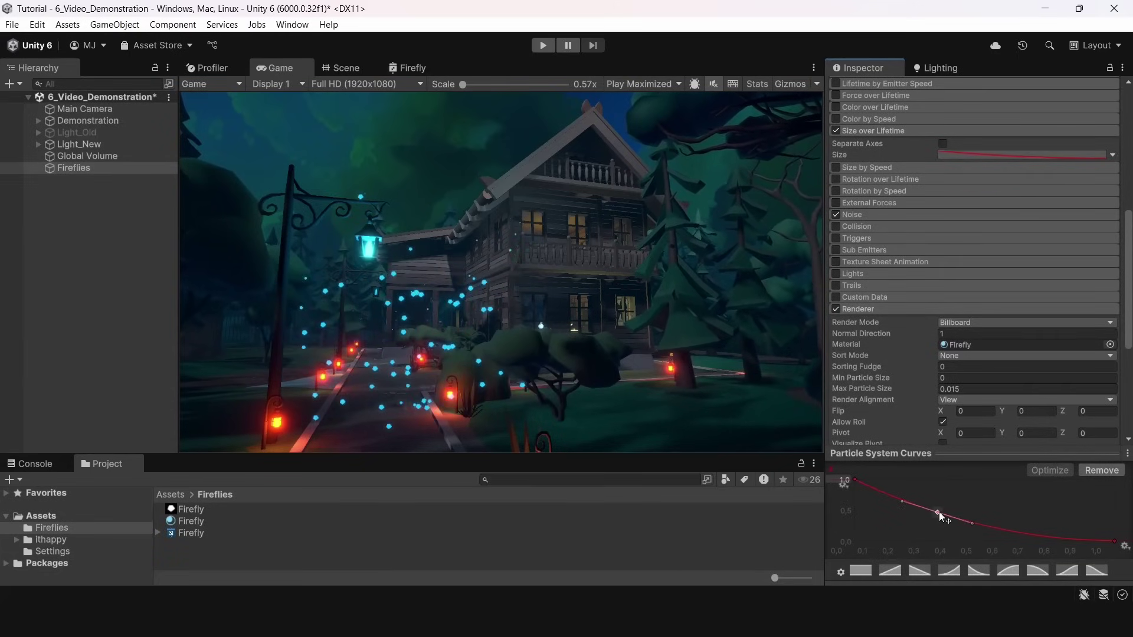
left_click_drag(939, 512, 904, 520)
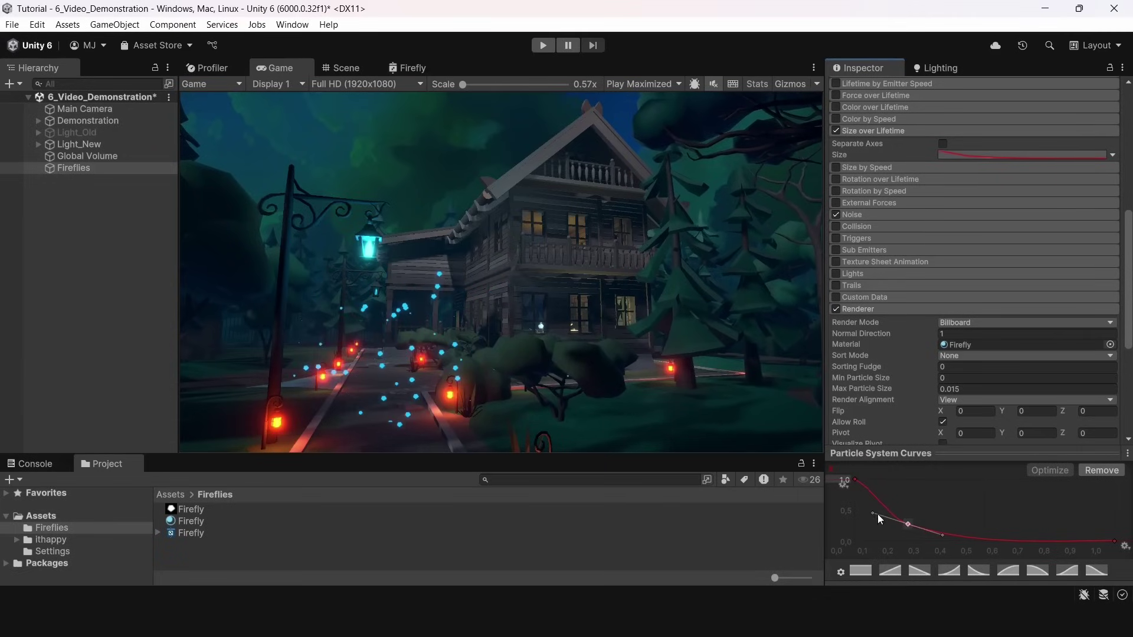
- Set the Fireflies particle system's Start Rotation to Random Between Two Constants, from 0 to 360
scroll(874, 307, "up", 10)
left_click(858, 172)
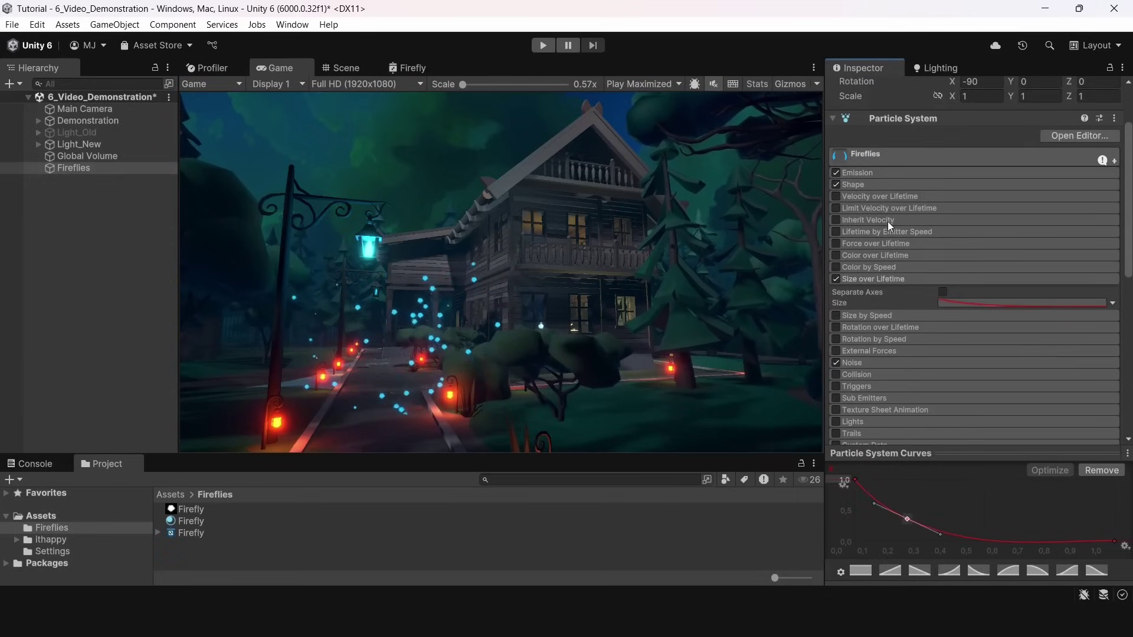
left_click(878, 185)
left_click(875, 184)
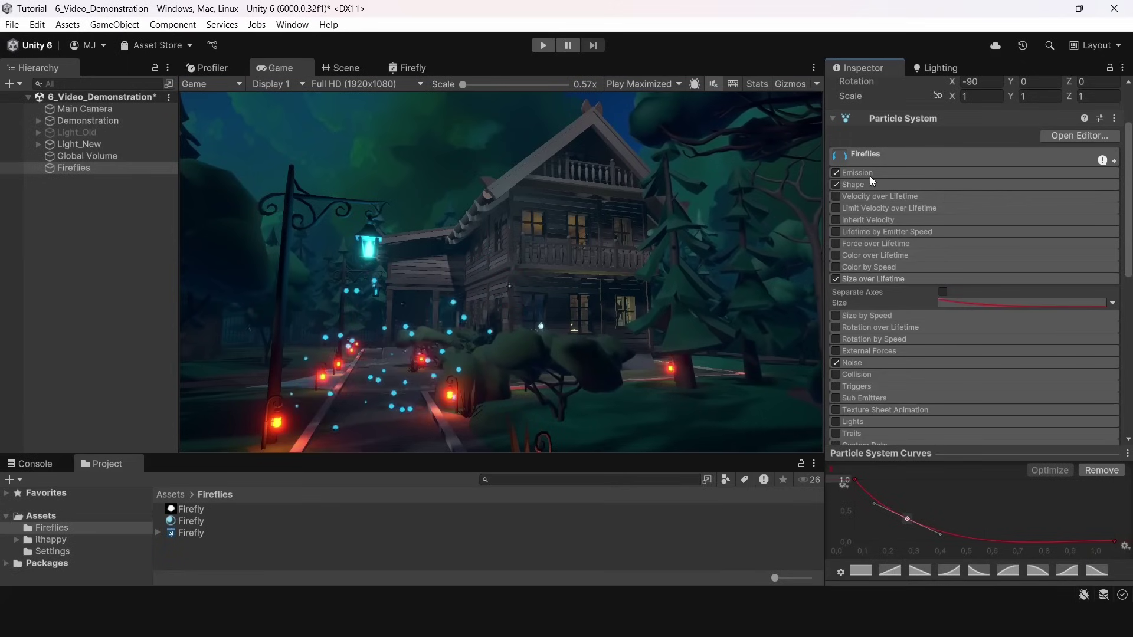
left_click(866, 158)
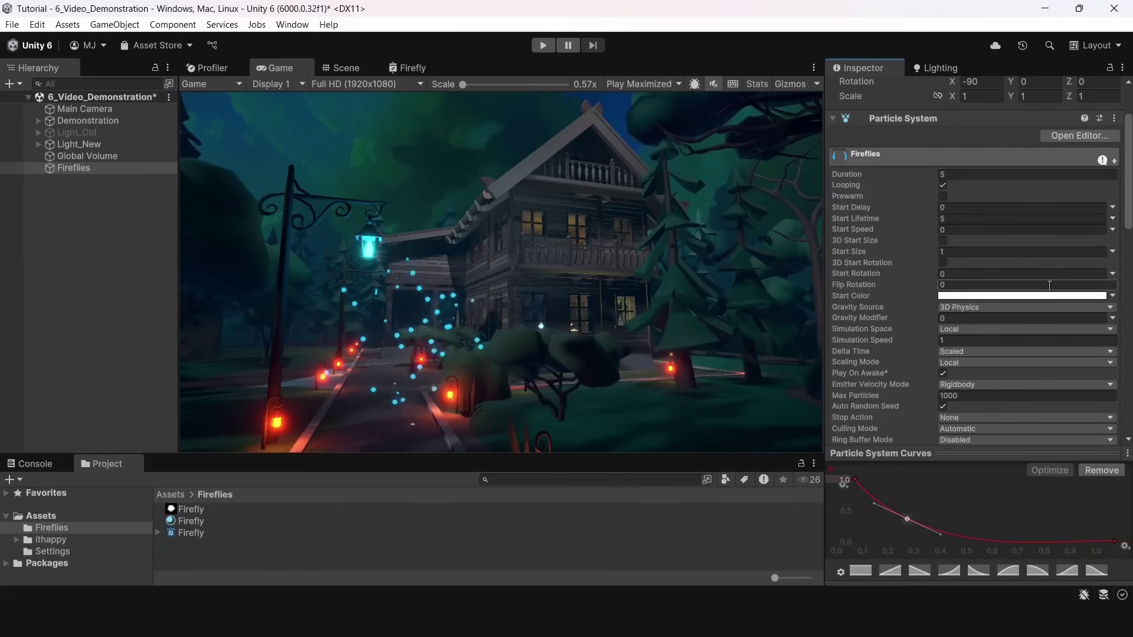
left_click(1113, 273)
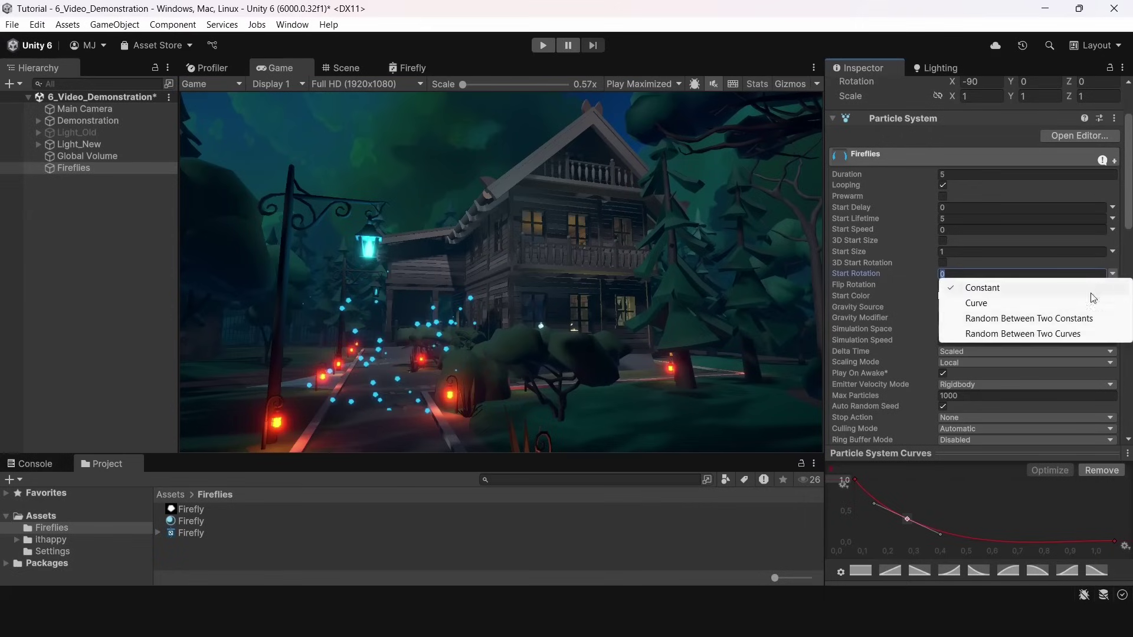
left_click(1048, 320)
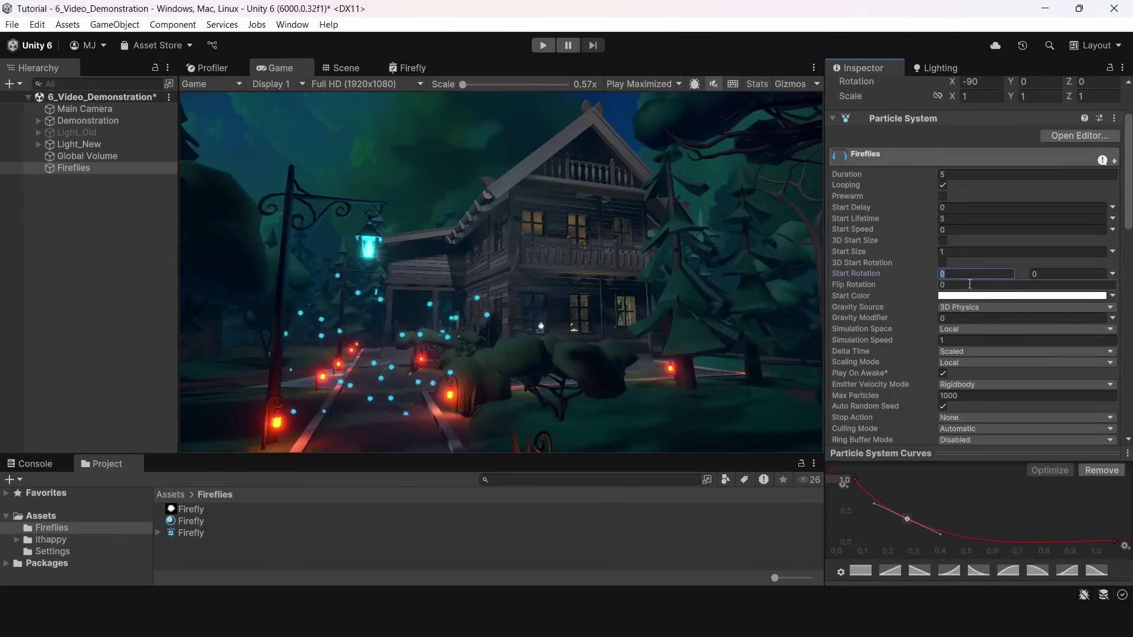
key("Tab")
type("36")
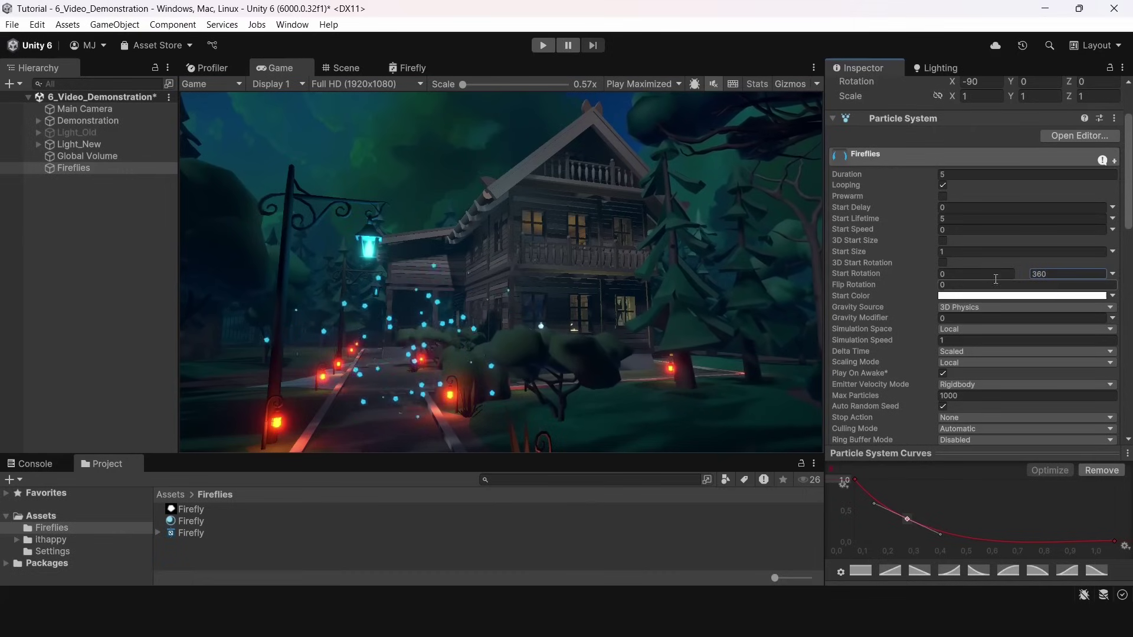
type("0")
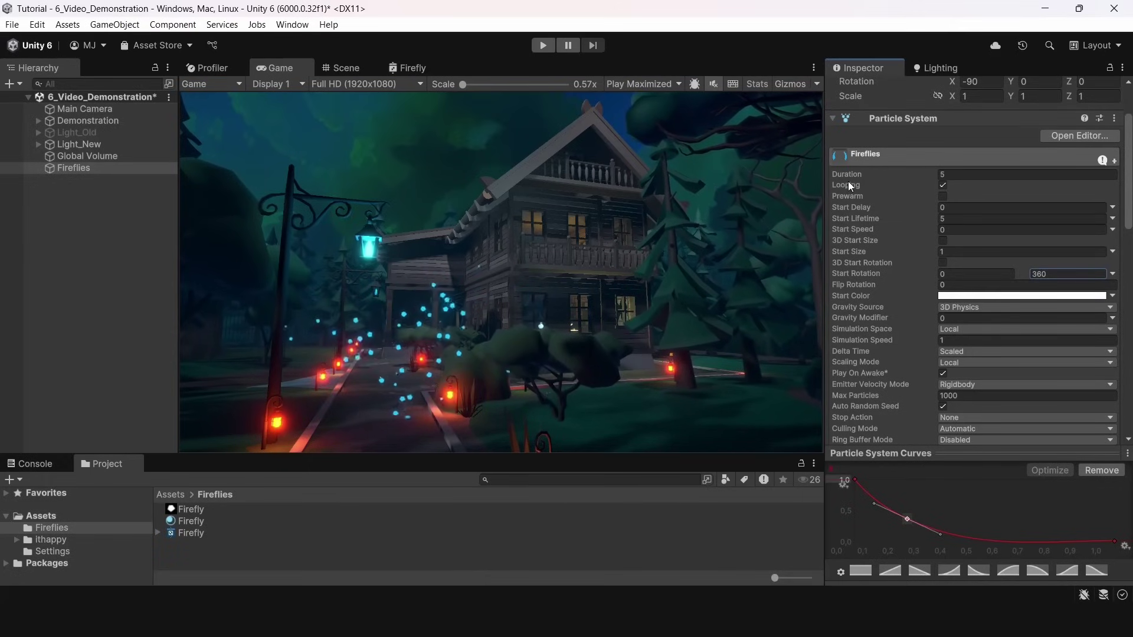
- Create a prefab of the Fireflies object in the Assets/Fireflies folder and play the scene
scroll(922, 204, "down", 12)
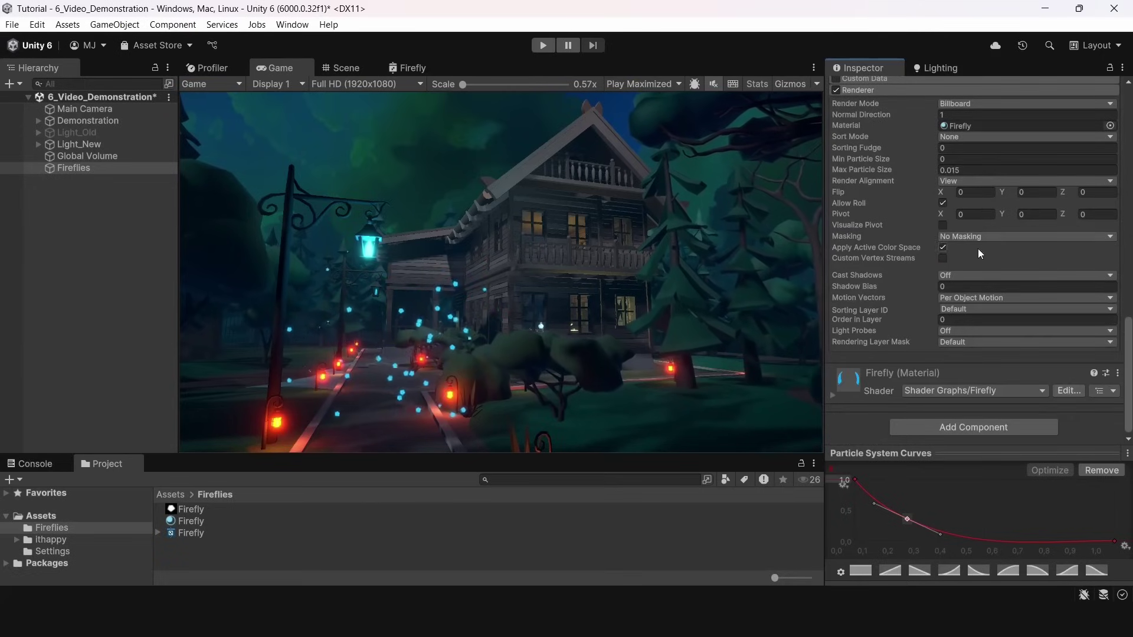
scroll(923, 255, "up", 5)
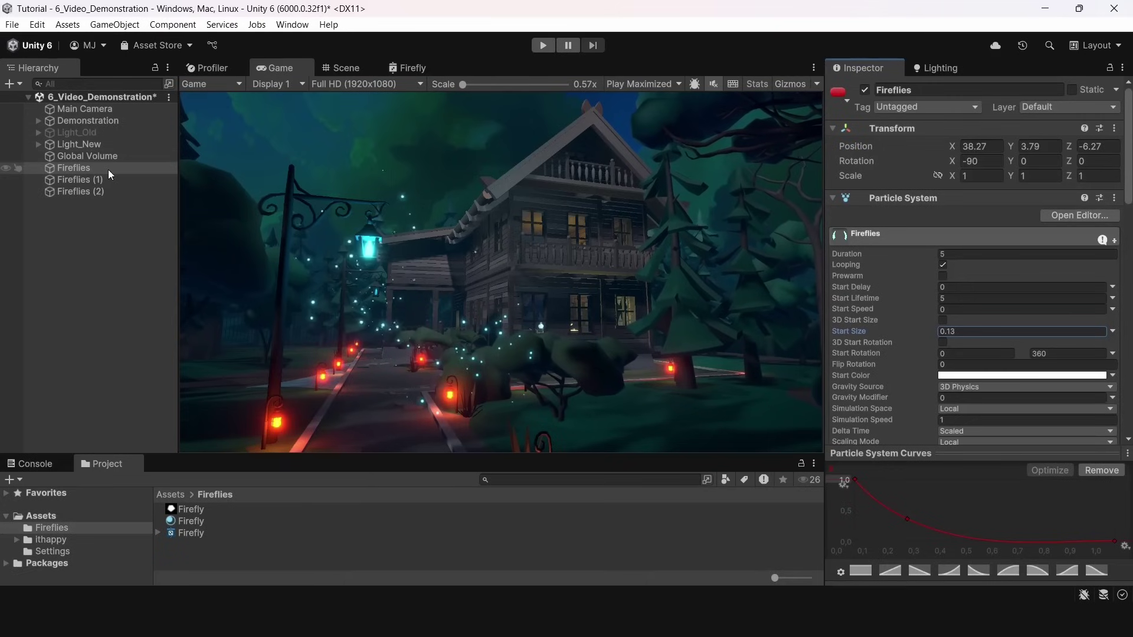
left_click_drag(108, 170, 228, 560)
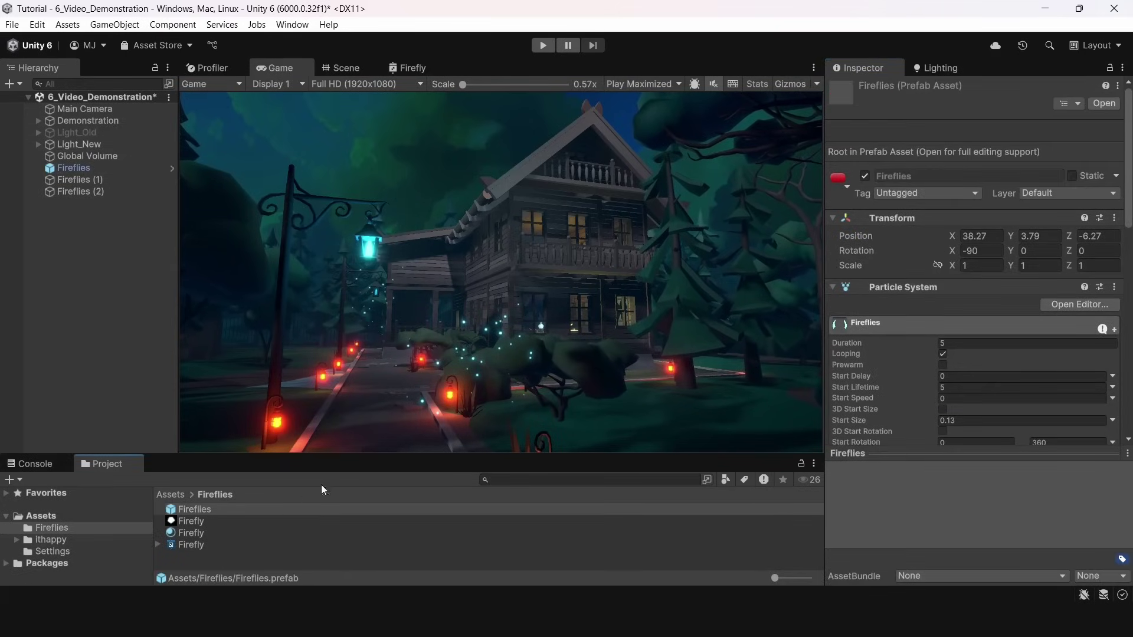
scroll(990, 239, "down", 3)
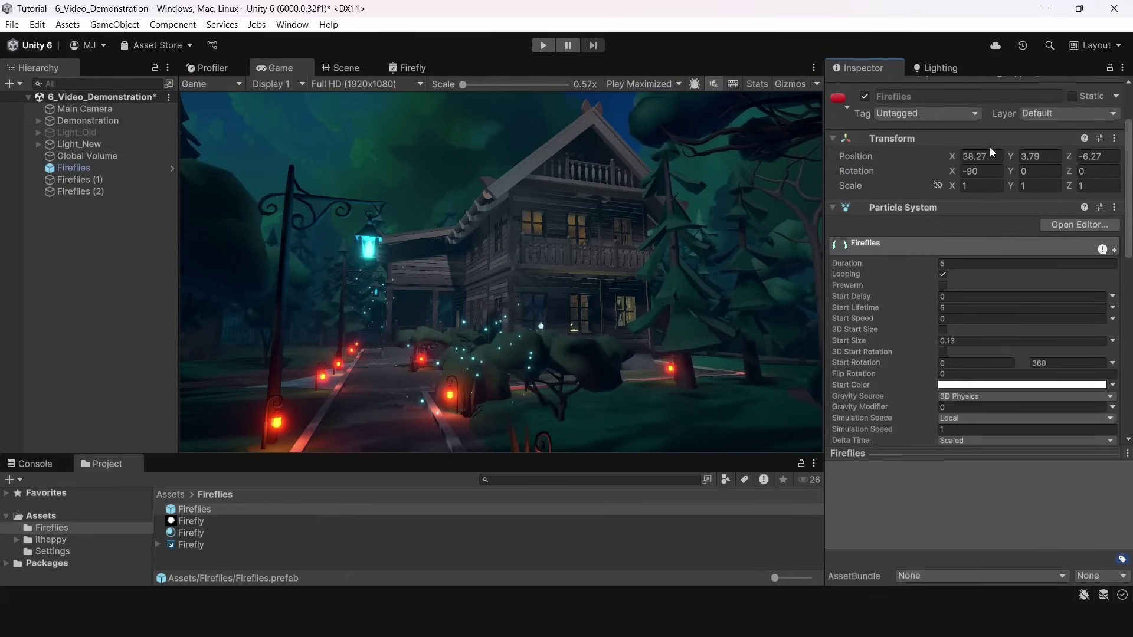
left_click(543, 45)
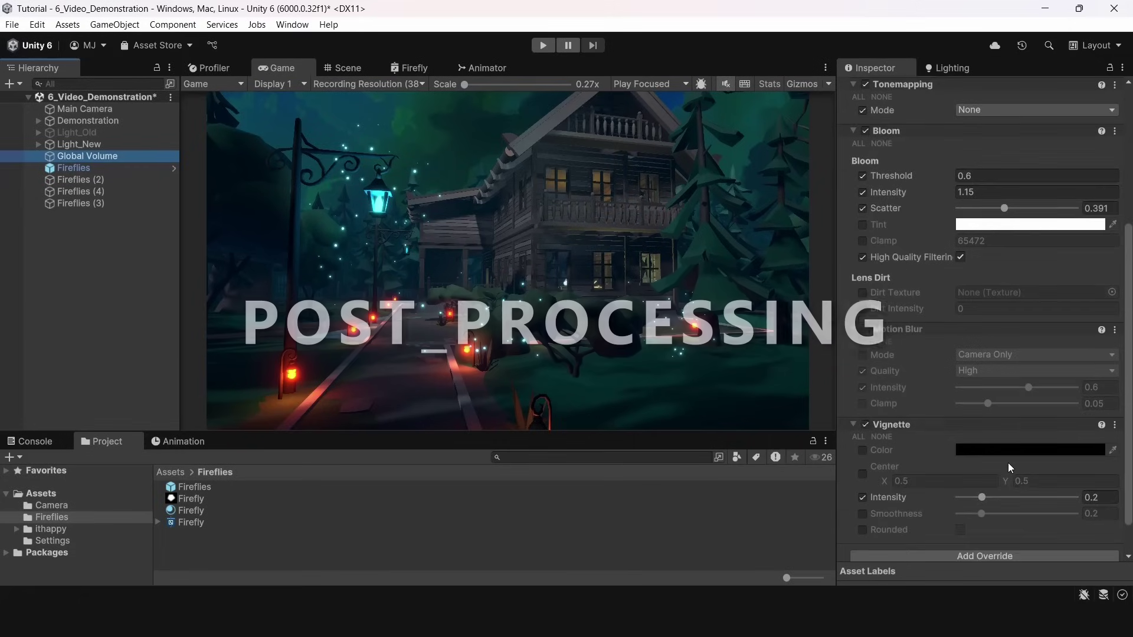
- Toggle the Global Volume's Bloom override to compare its effect, keep it enabled and set its Intensity to 3.55
scroll(1008, 462, "up", 2)
scroll(1008, 462, "up", 3)
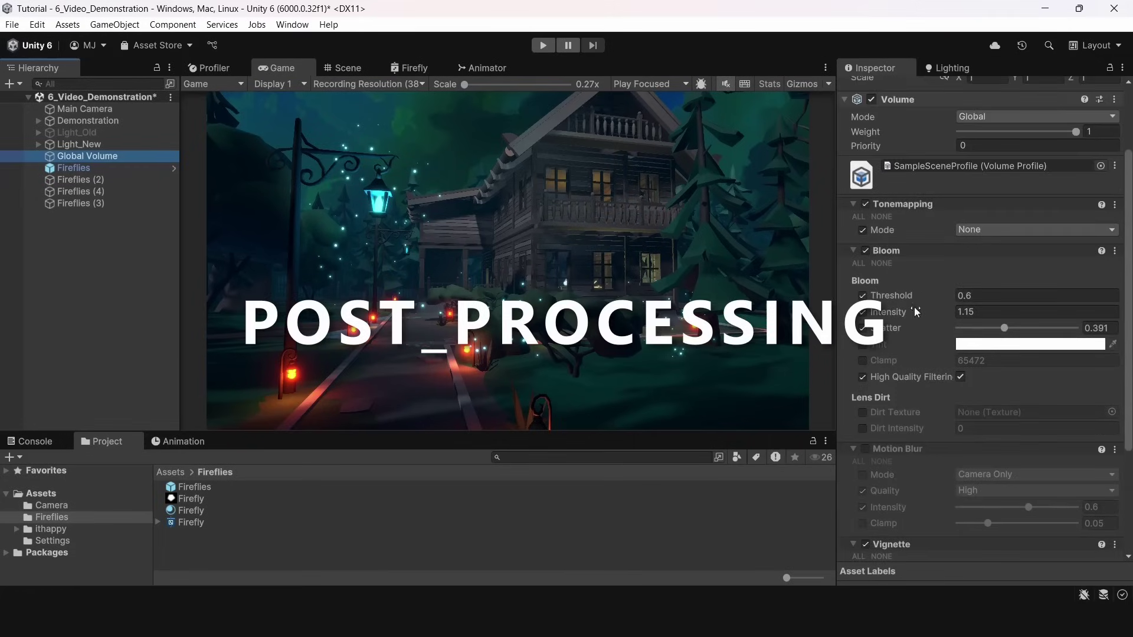
left_click(866, 250)
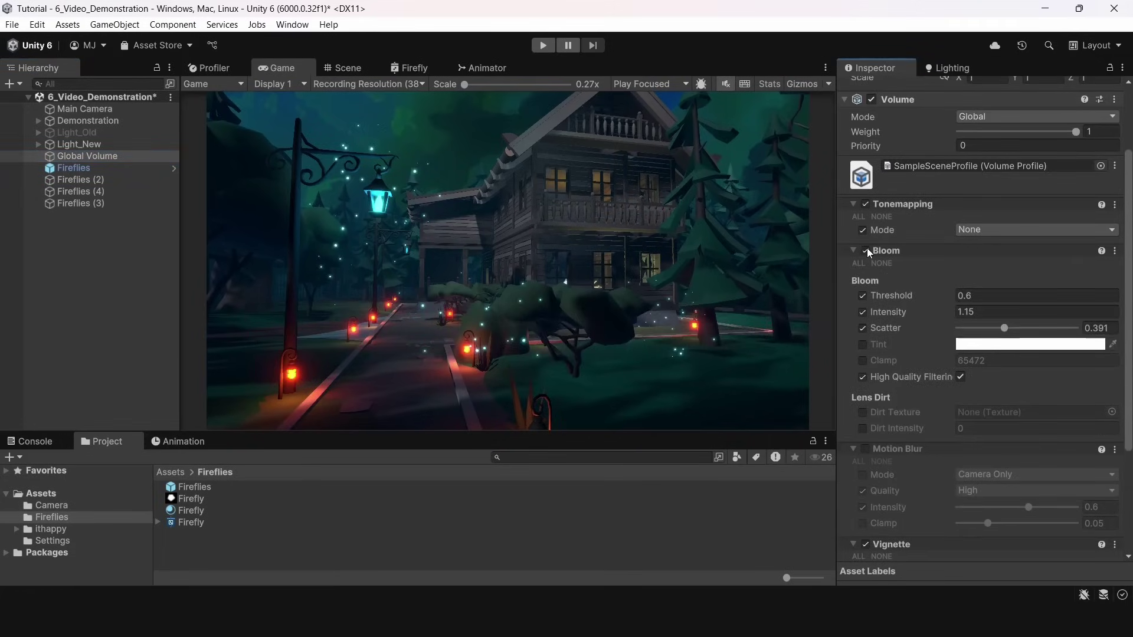
left_click(866, 250)
left_click(866, 250)
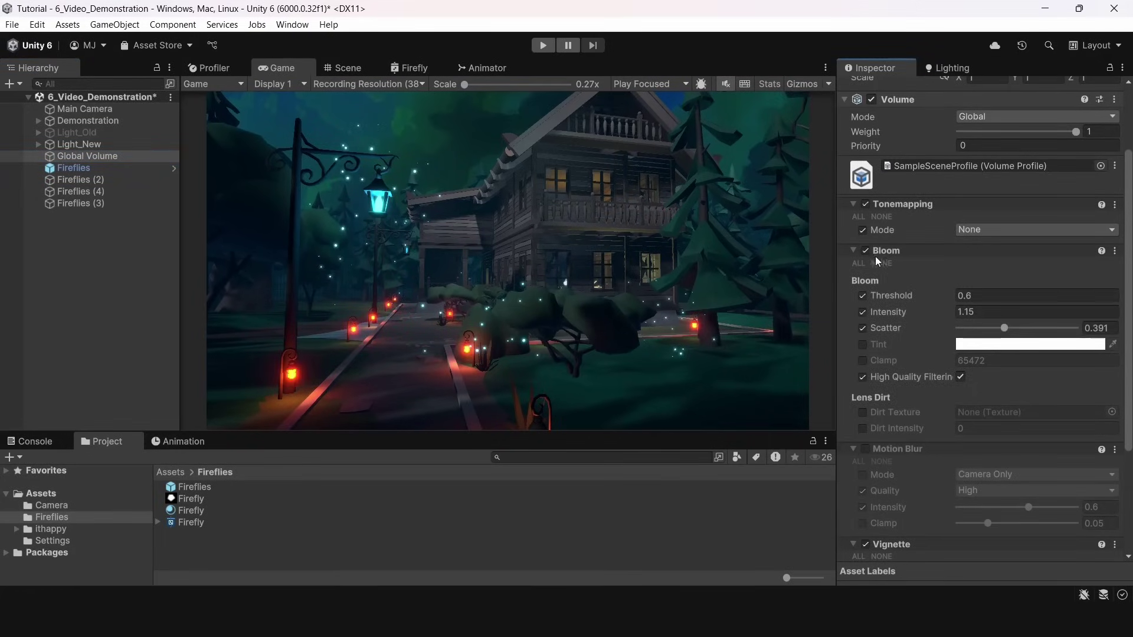
left_click_drag(933, 305, 867, 313)
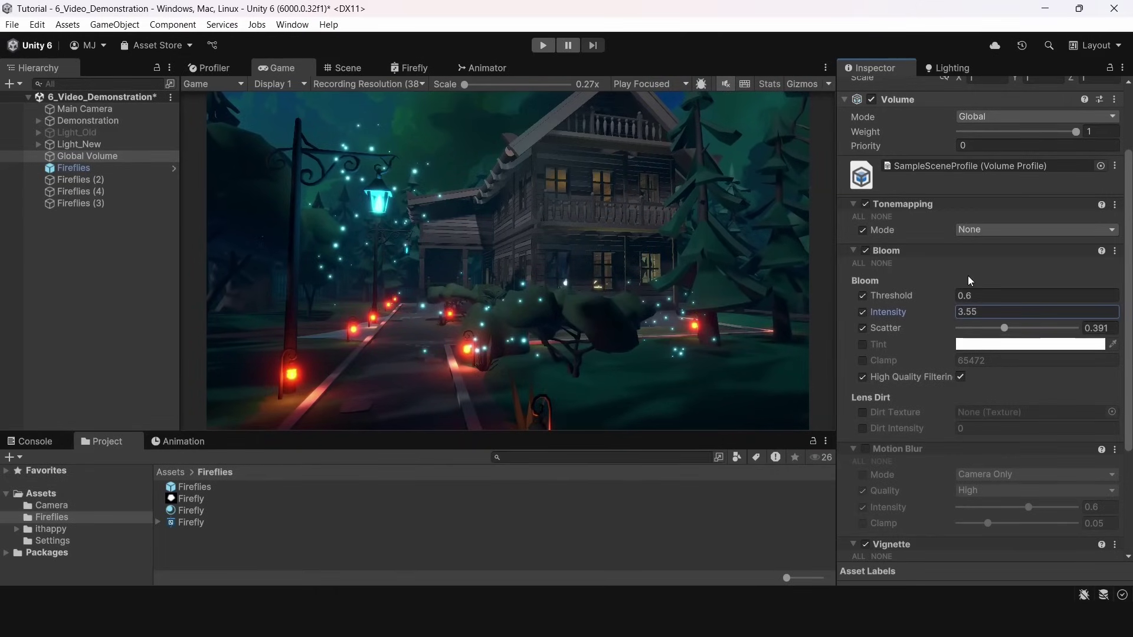